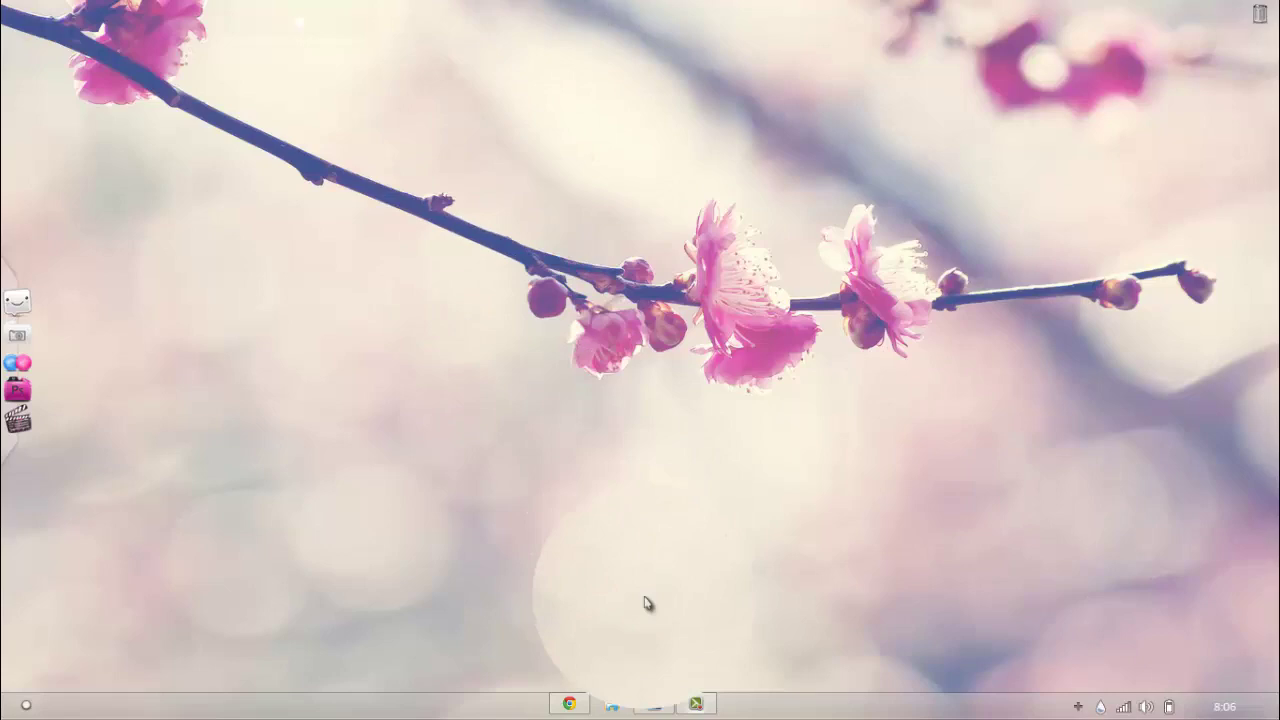
Return to the black-and-white flower clip art results in Google Images.
click(696, 704)
click(1192, 620)
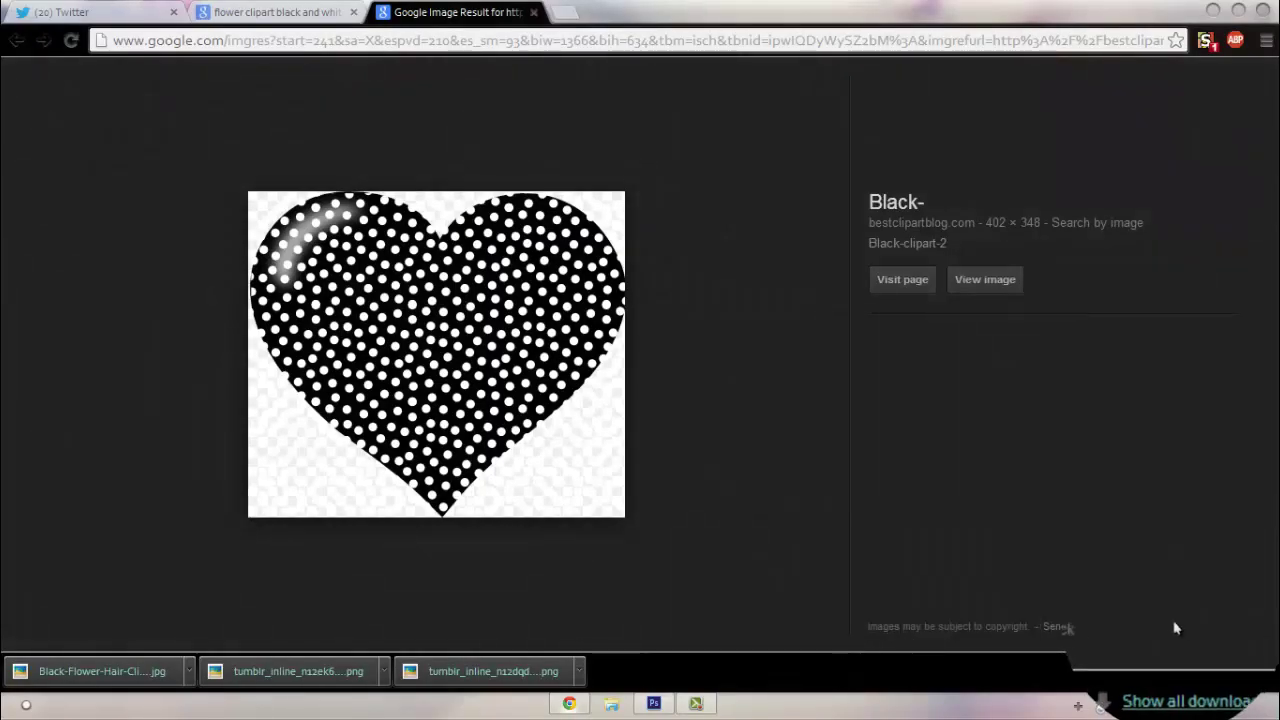
click(285, 9)
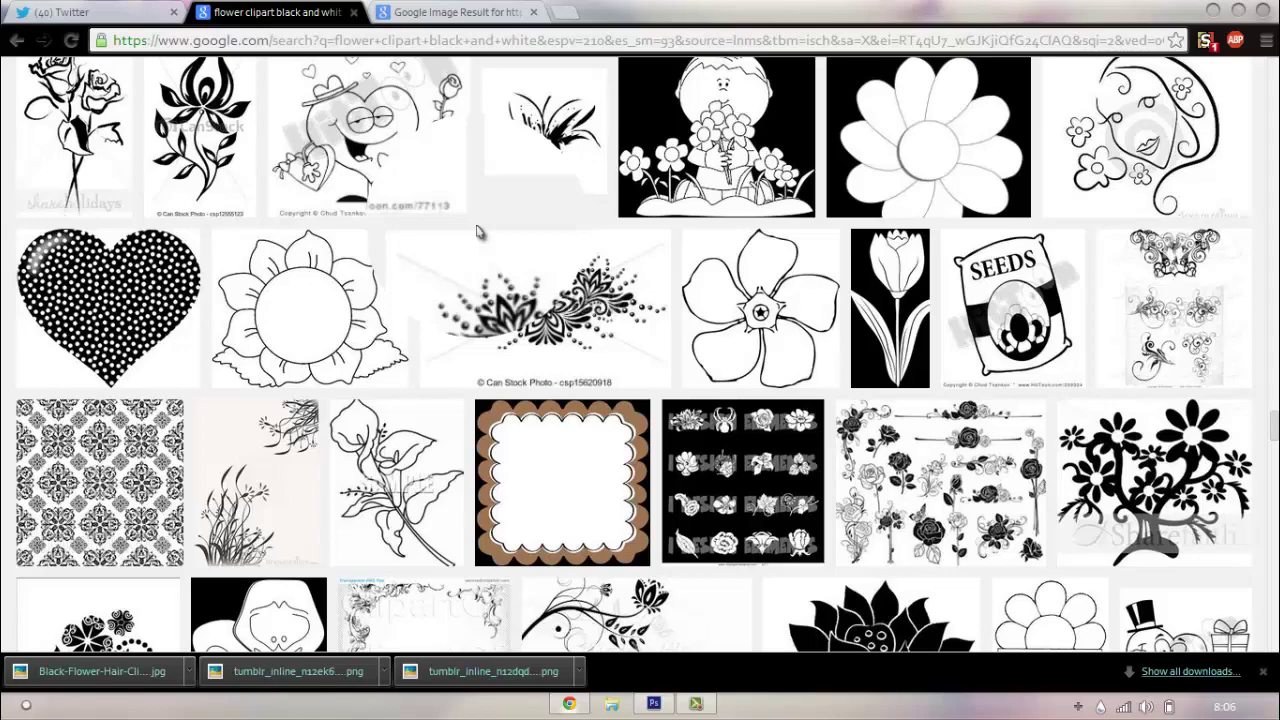
scroll(478, 232, down, 4)
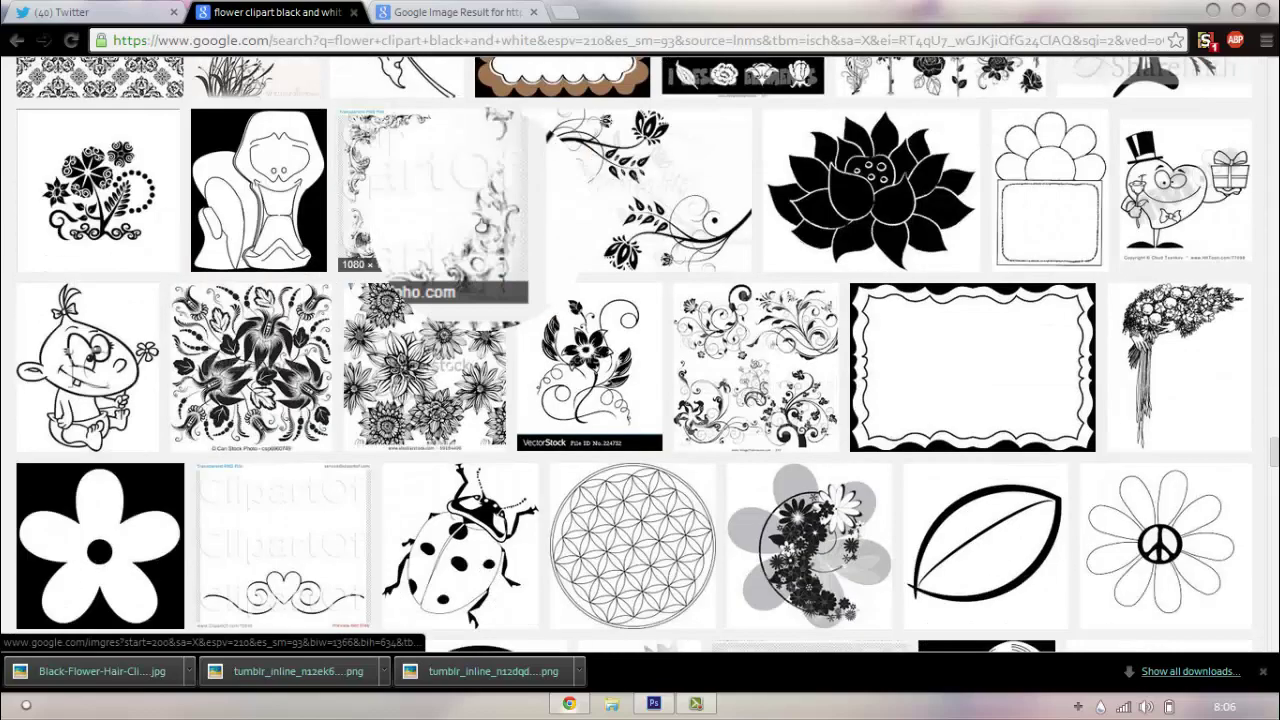
scroll(483, 225, up, 4)
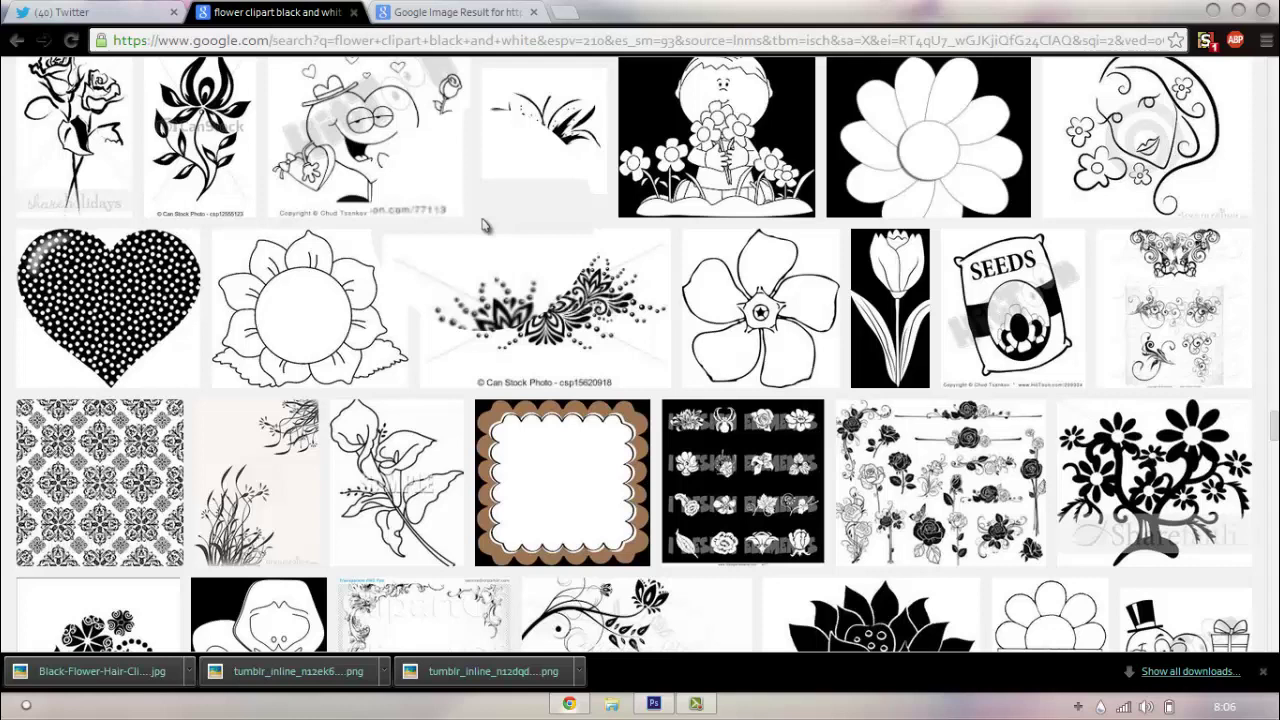
mouse_move(108, 300)
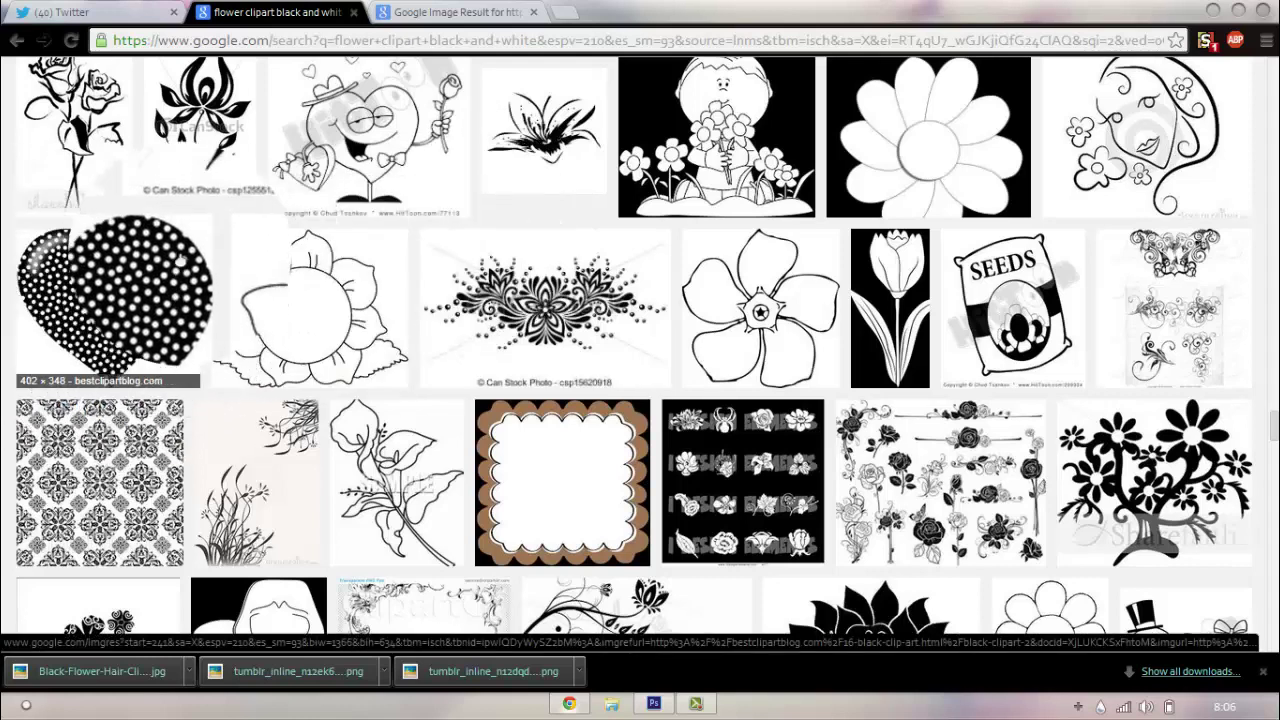
Open the polka-dot heart result and save it as black-clipart-2.png.
drag(180, 260, 455, 14)
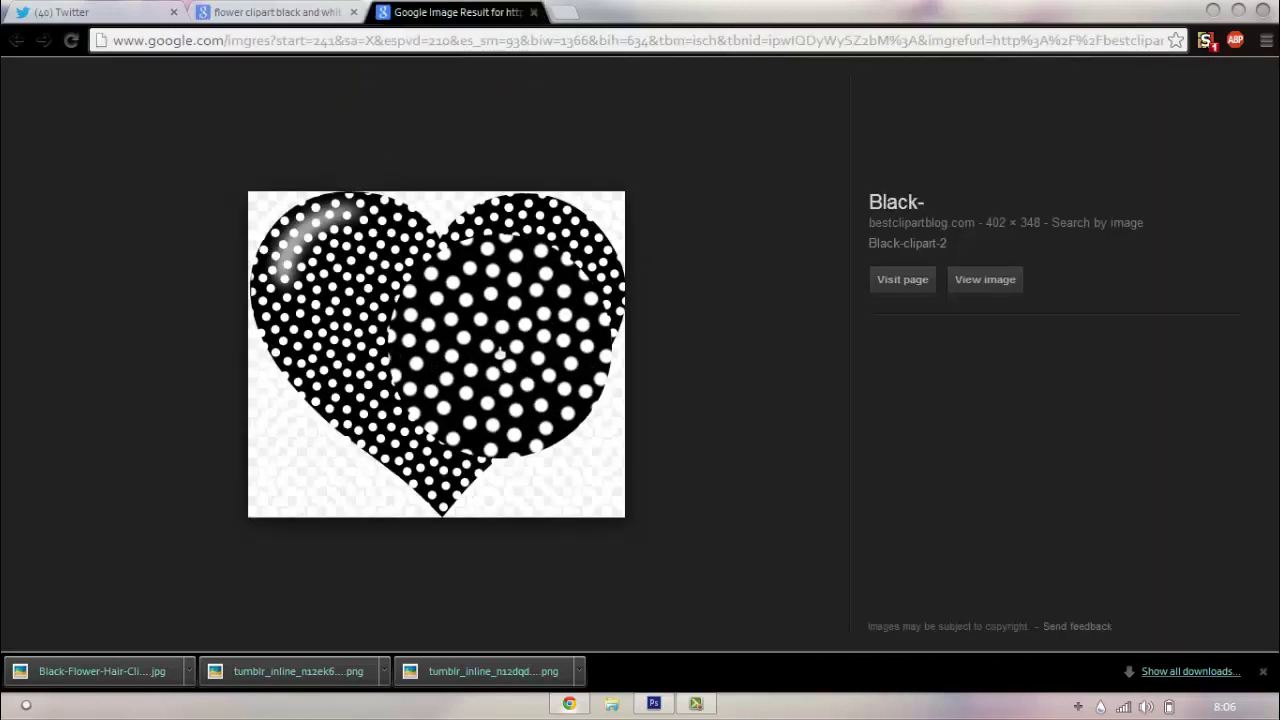
right_click(499, 352)
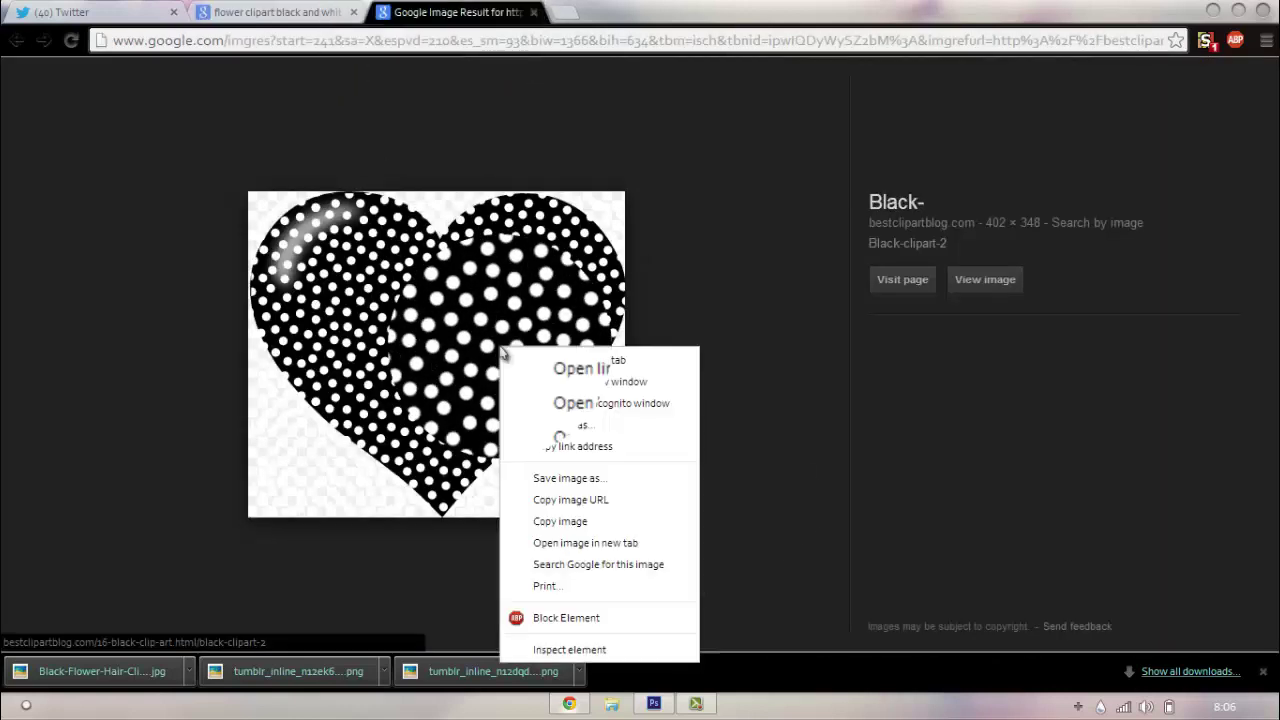
click(588, 482)
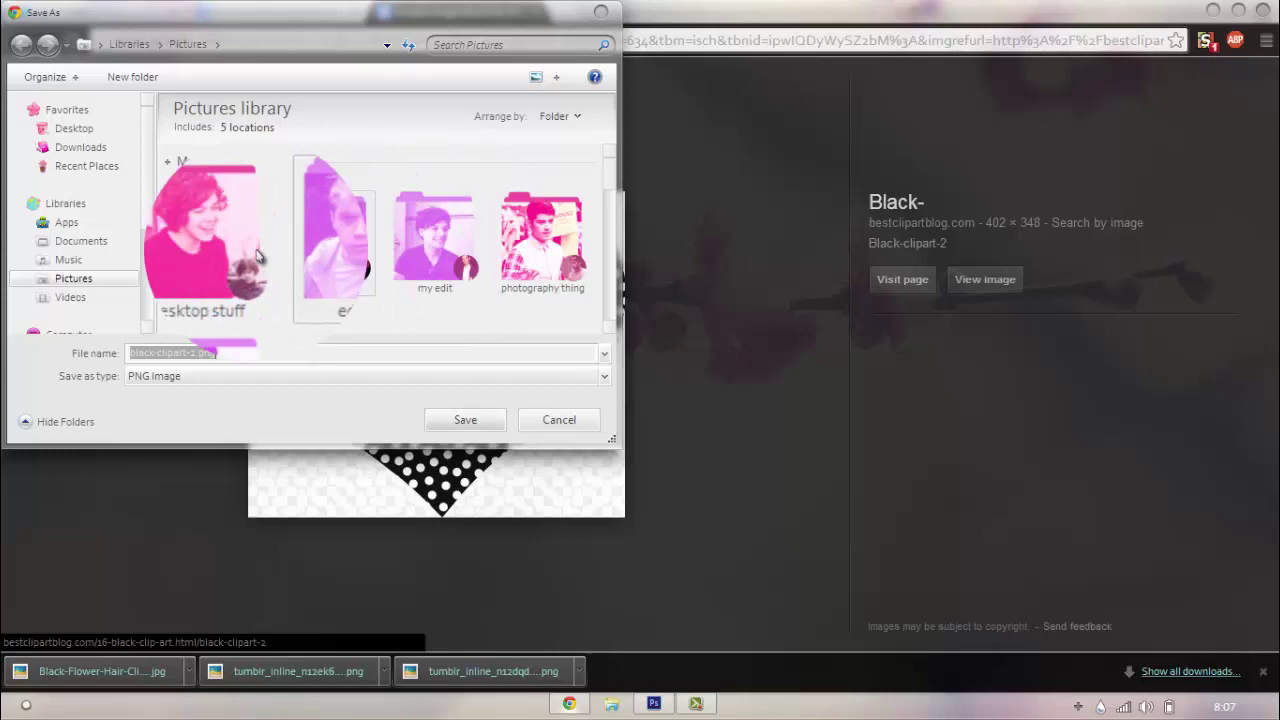
click(465, 420)
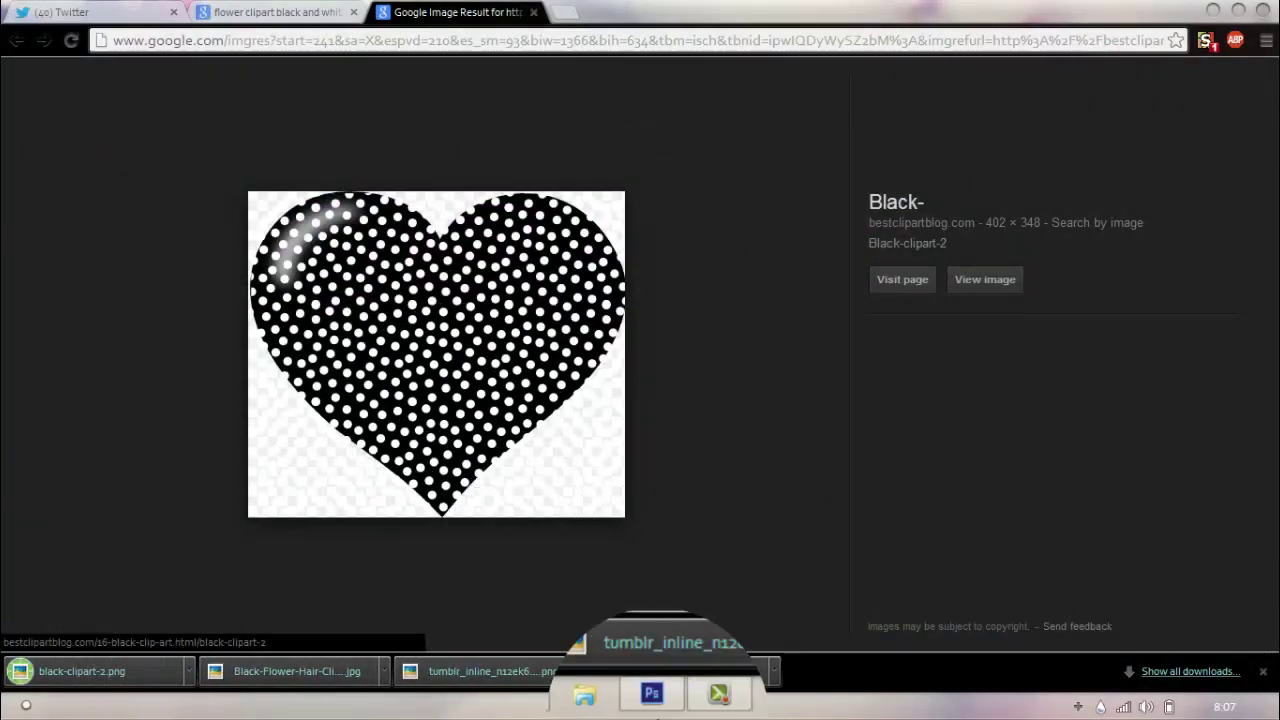
In Photoshop, create a new blank document from a preset size.
click(632, 701)
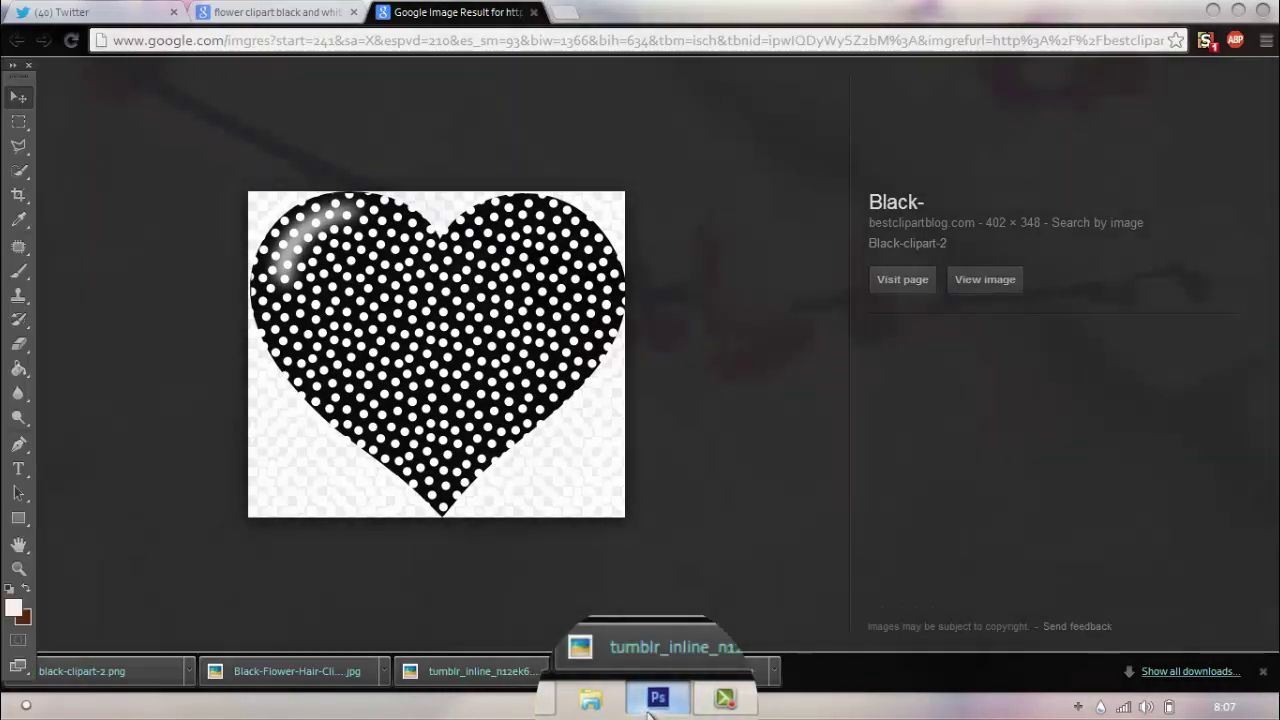
click(53, 12)
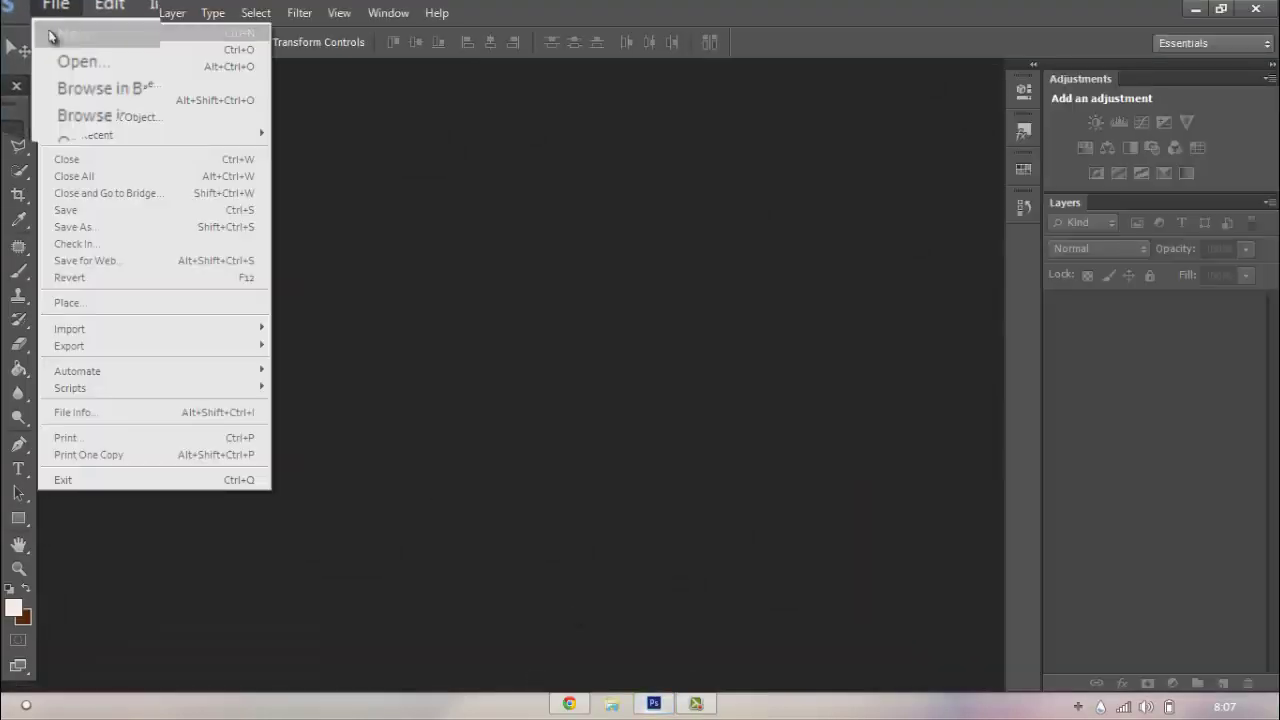
click(51, 36)
click(560, 186)
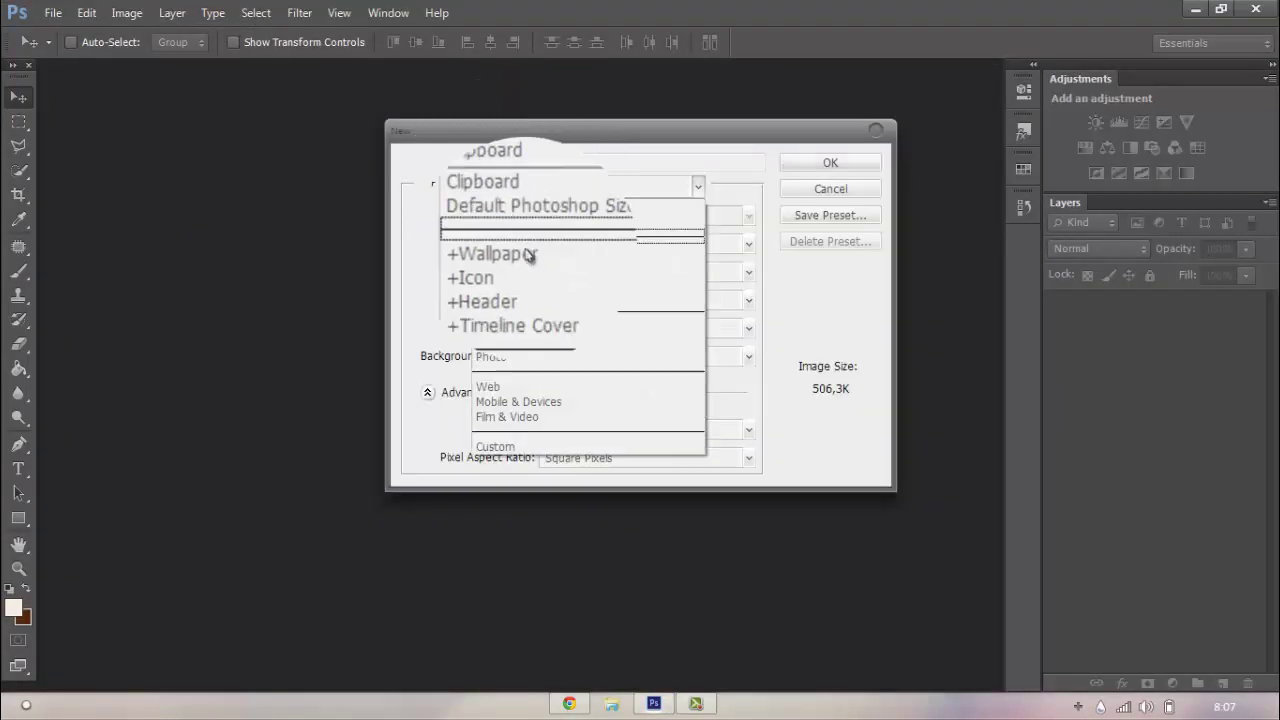
click(530, 255)
click(858, 166)
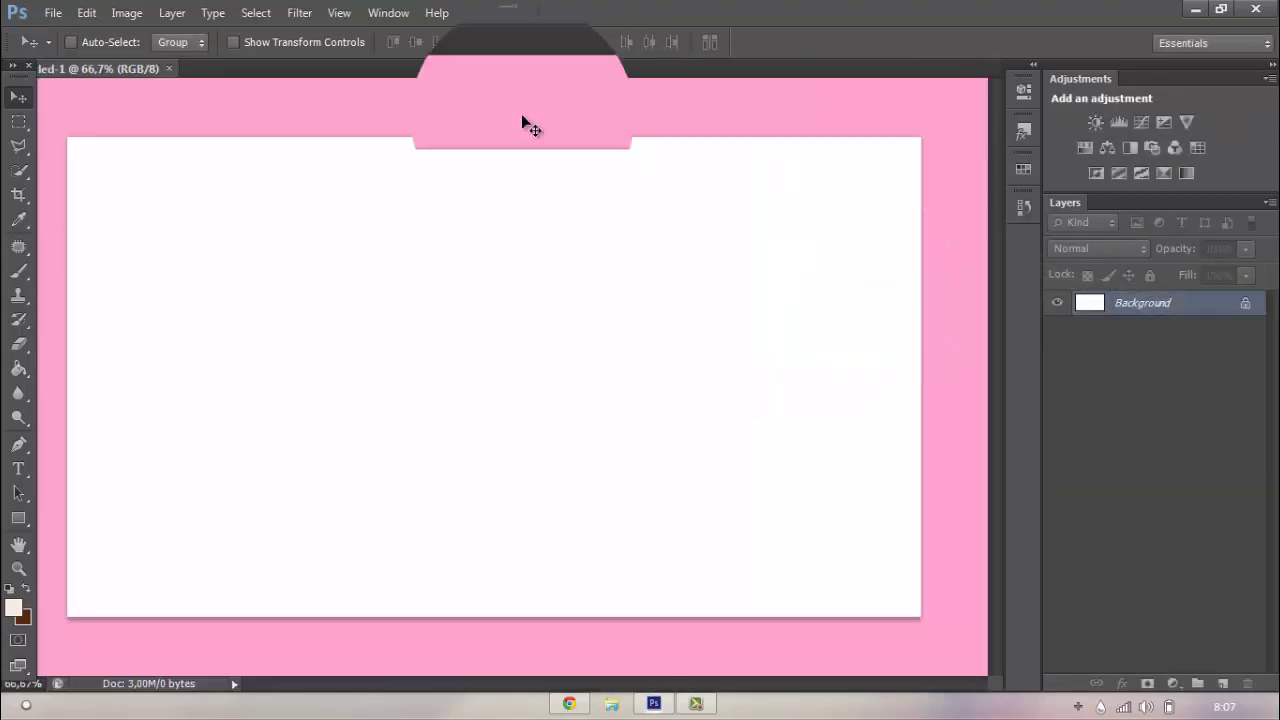
Open black-clipart-2.png as a second document.
click(53, 12)
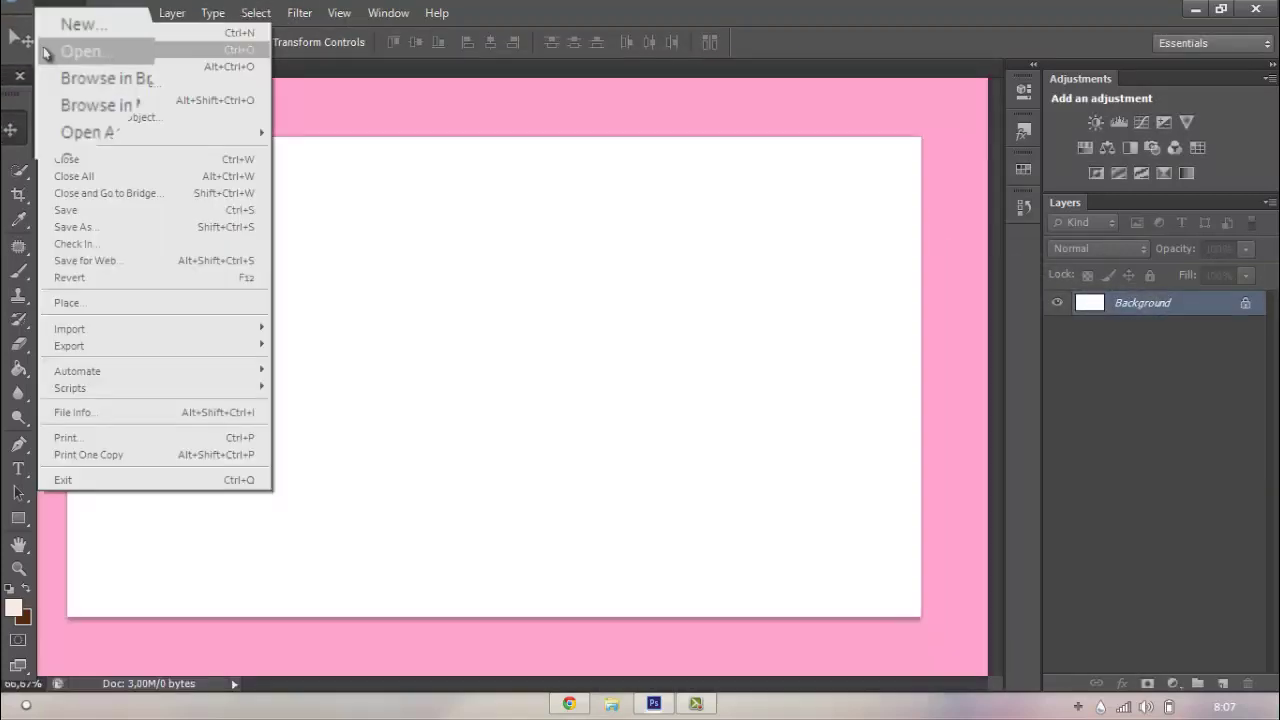
click(46, 52)
click(1047, 305)
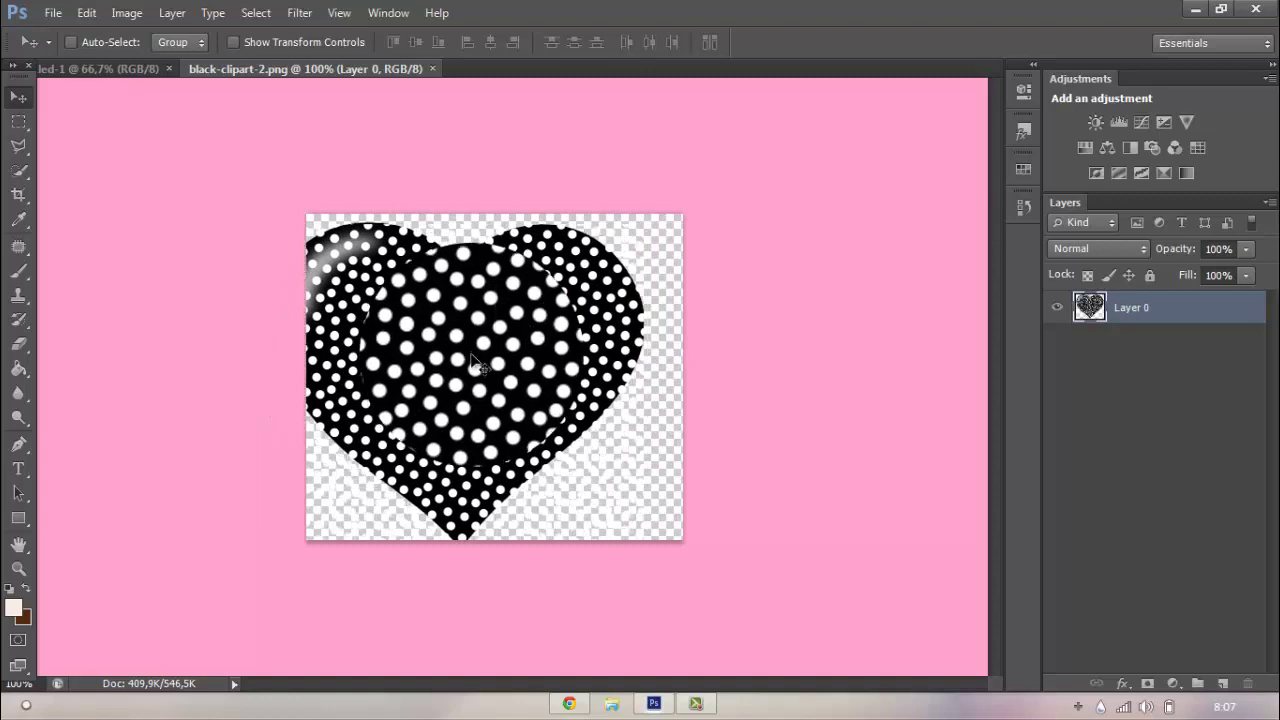
Nudge the heart on its canvas and try sampling a colour with the Eyedropper.
mouse_move(476, 362)
mouse_down()
mouse_move(517, 381)
mouse_move(515, 353)
mouse_up()
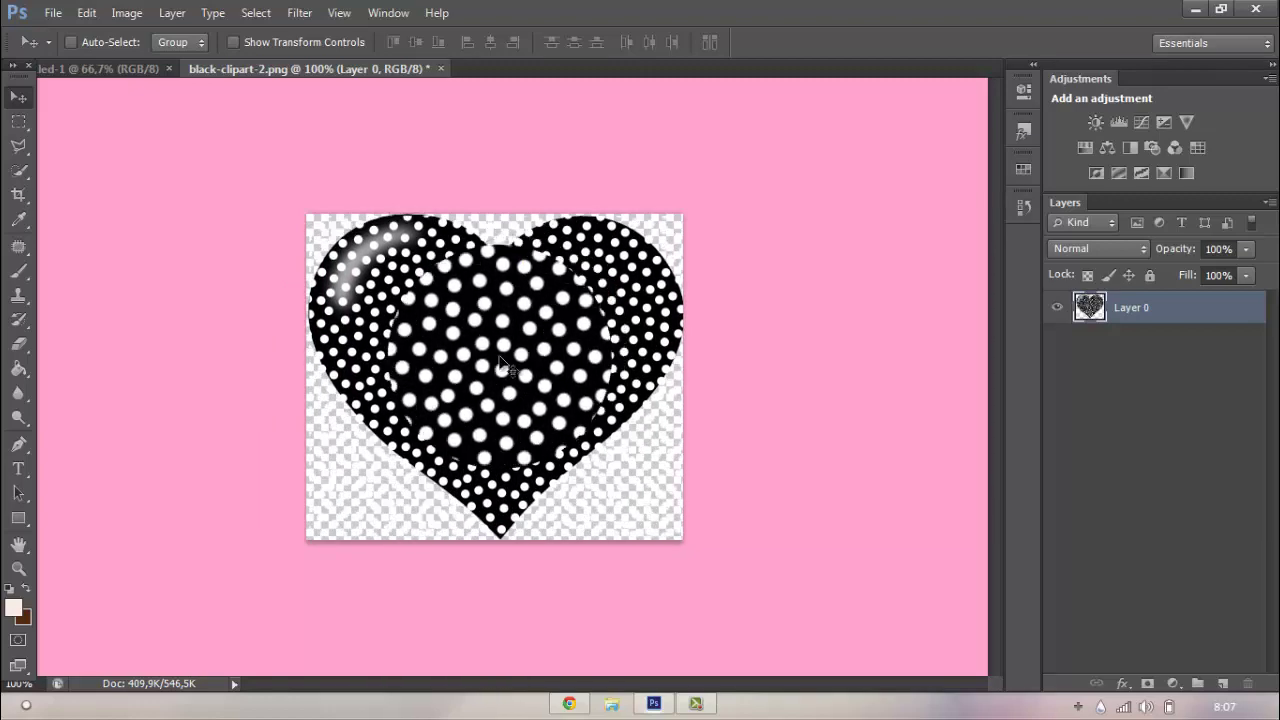
key(i)
click(12, 608)
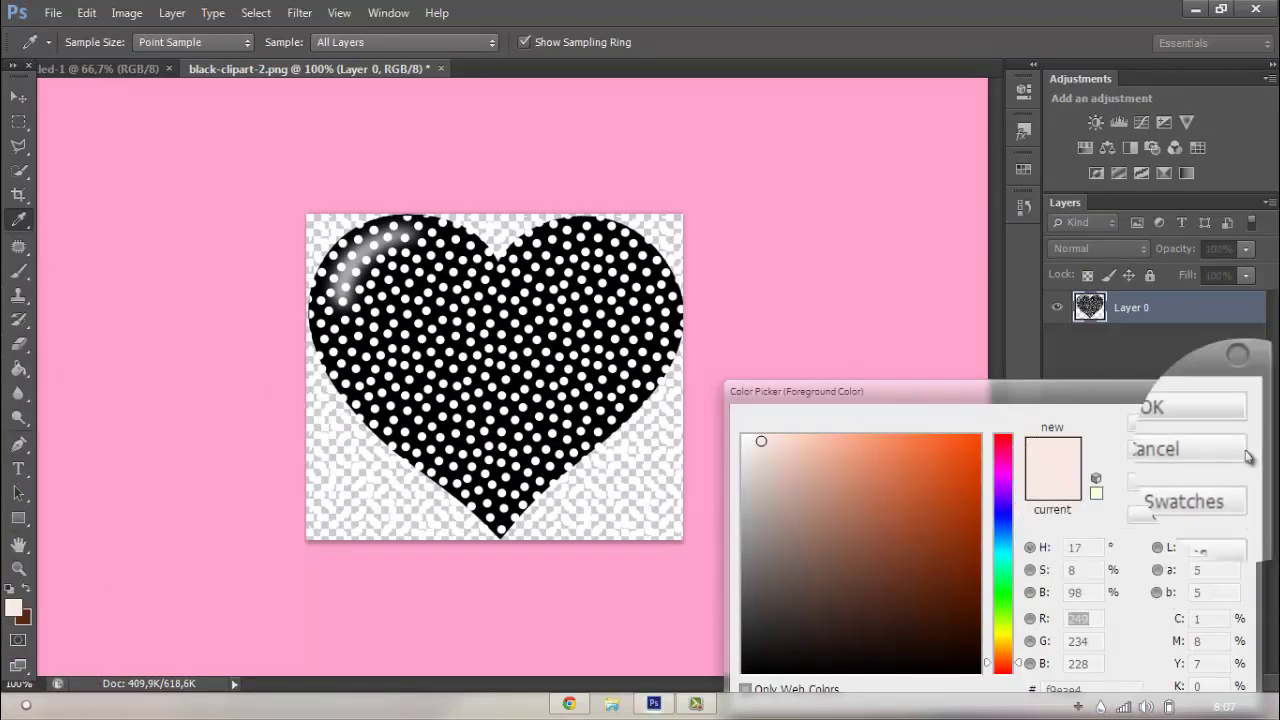
click(1186, 423)
key(v)
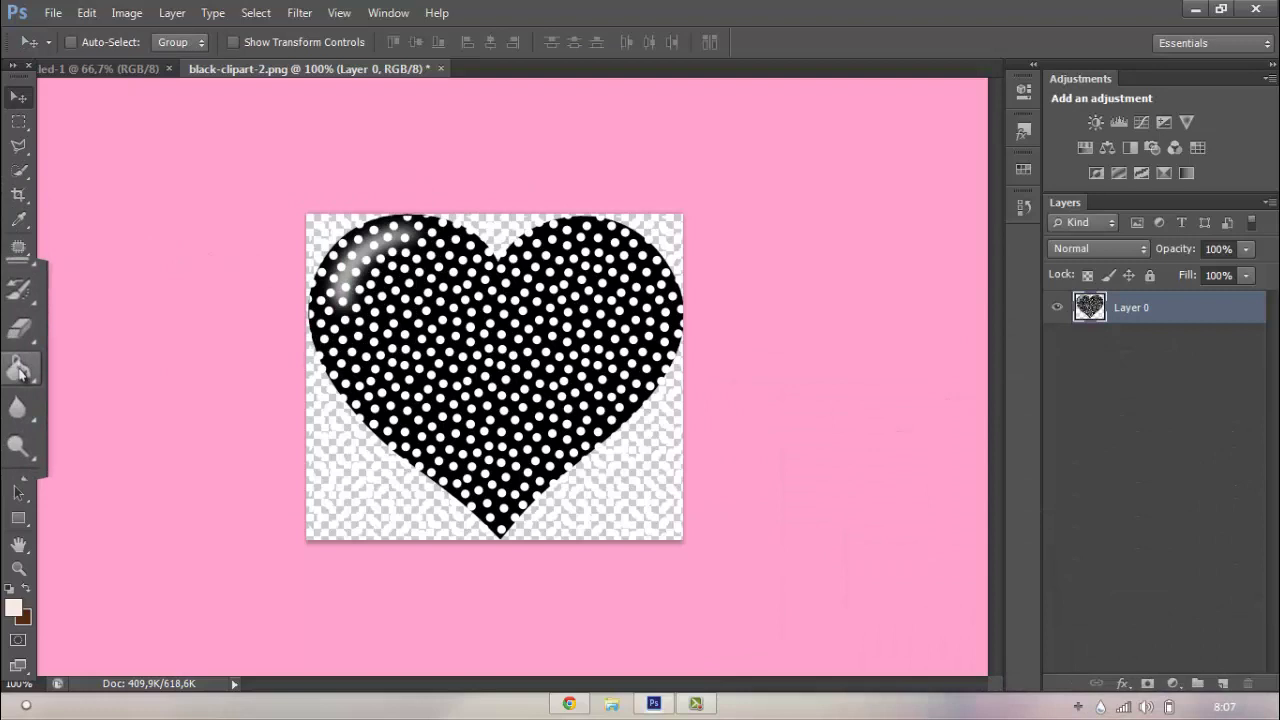
Take the Paint Bucket tool and reset colours to default black and white.
click(18, 368)
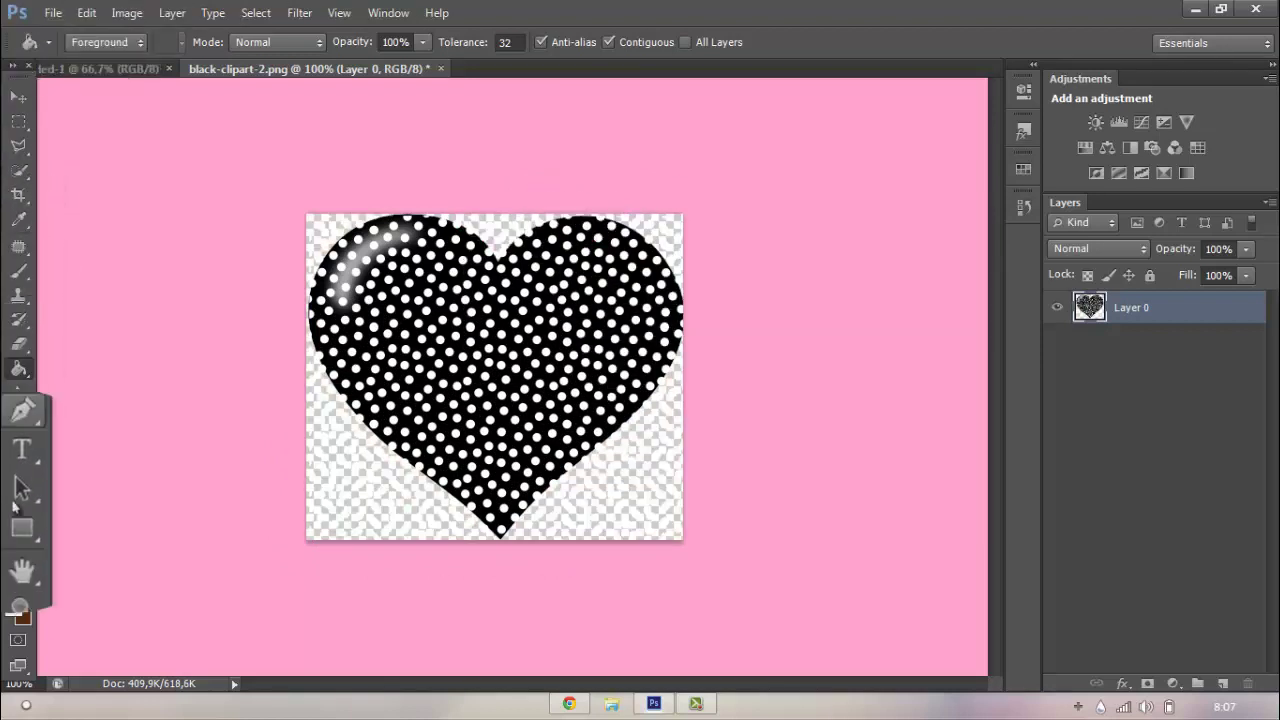
click(16, 590)
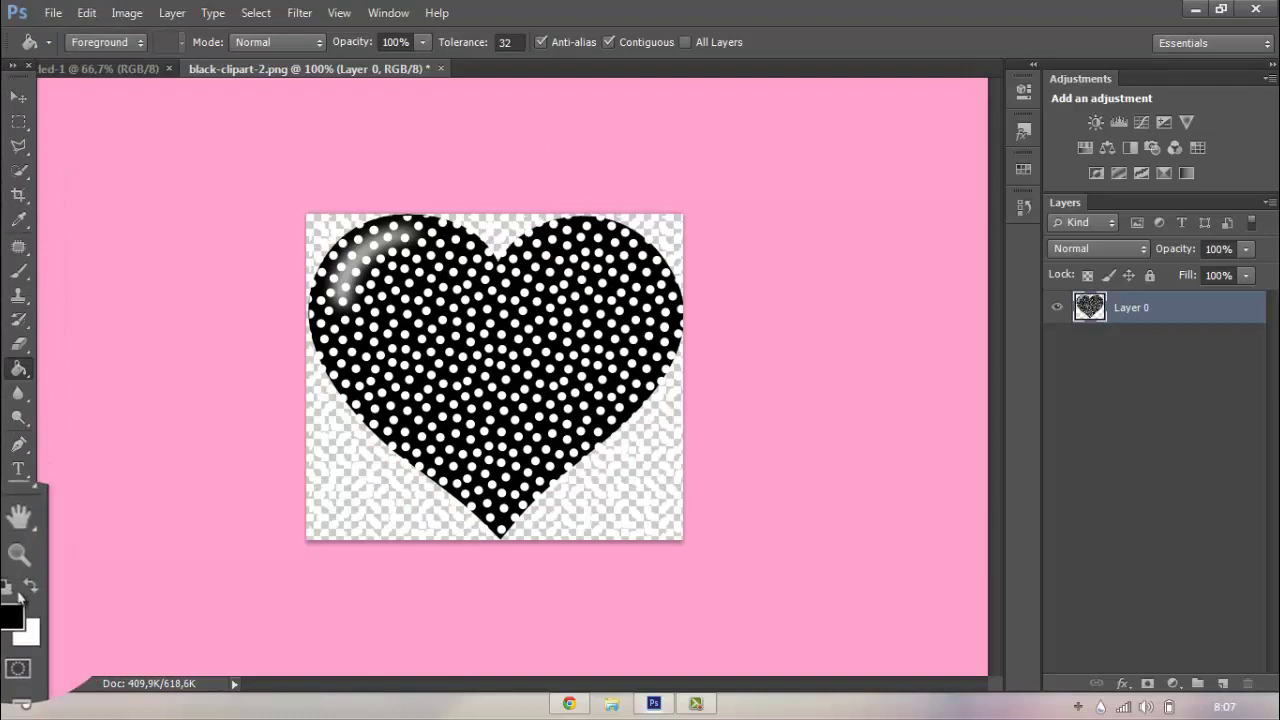
right_click(18, 369)
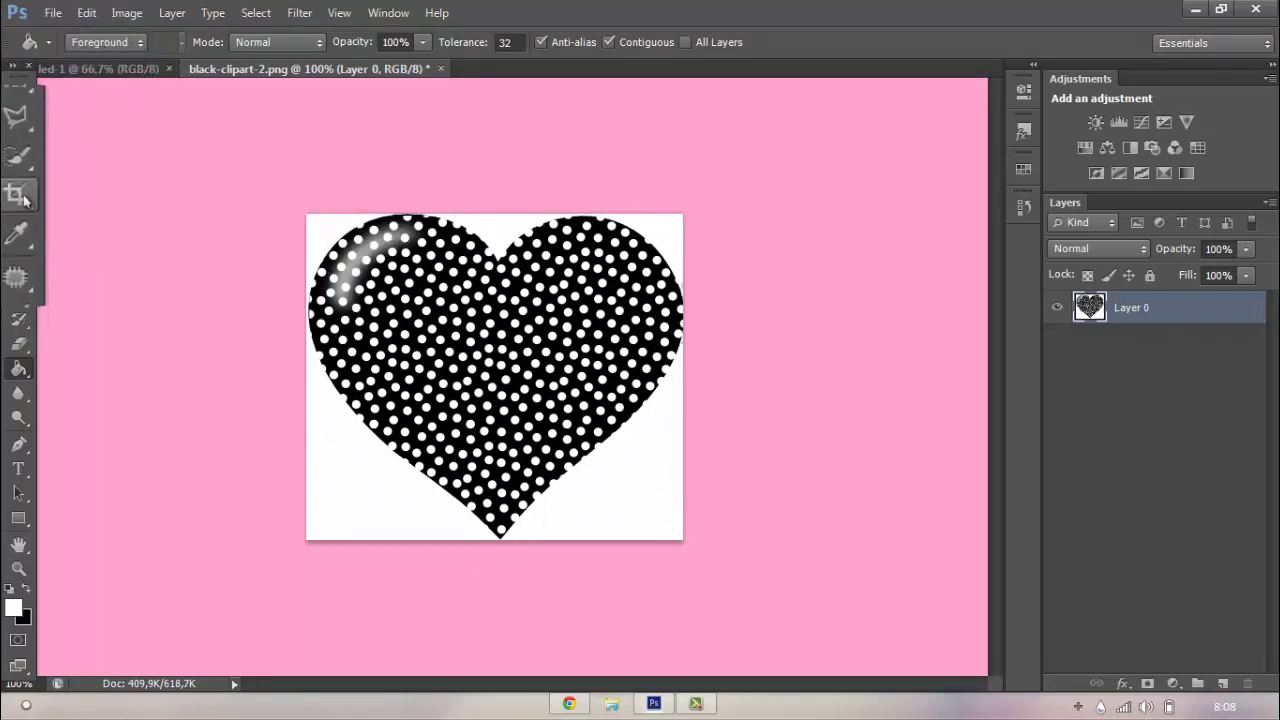
Select the heart with Quick Selection, subtracting the lower-right white area.
click(18, 198)
click(18, 160)
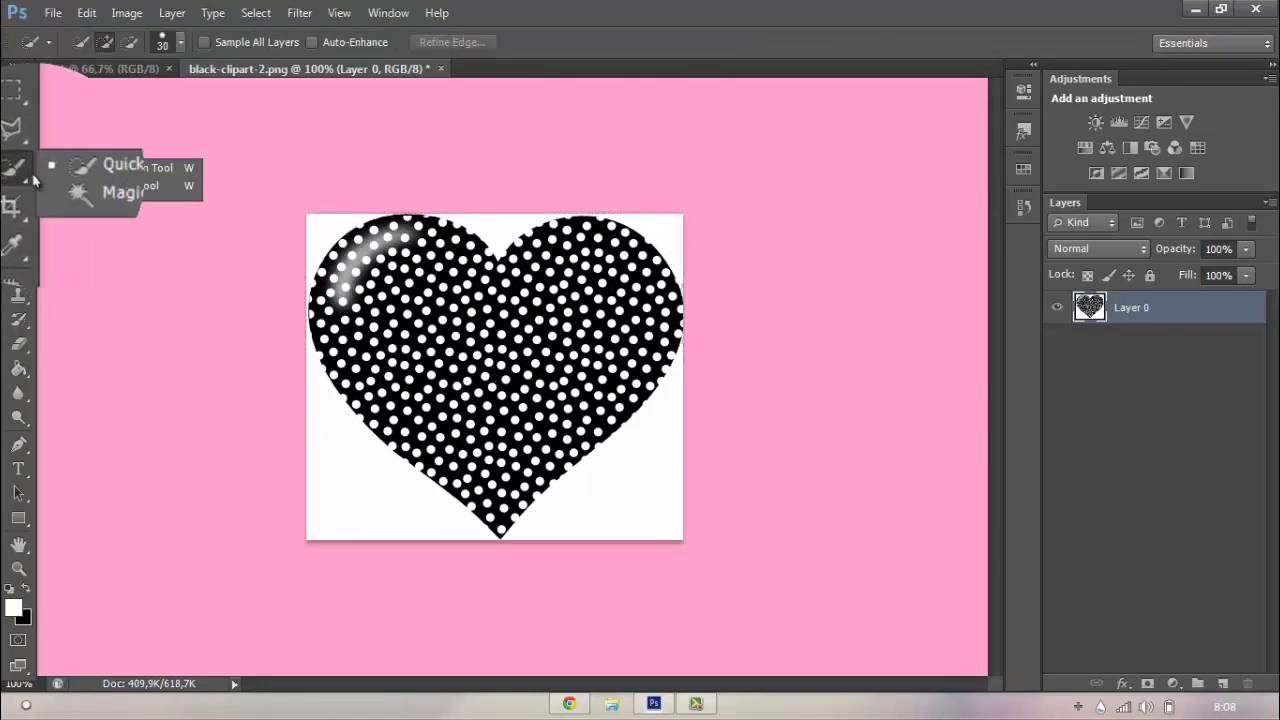
click(62, 188)
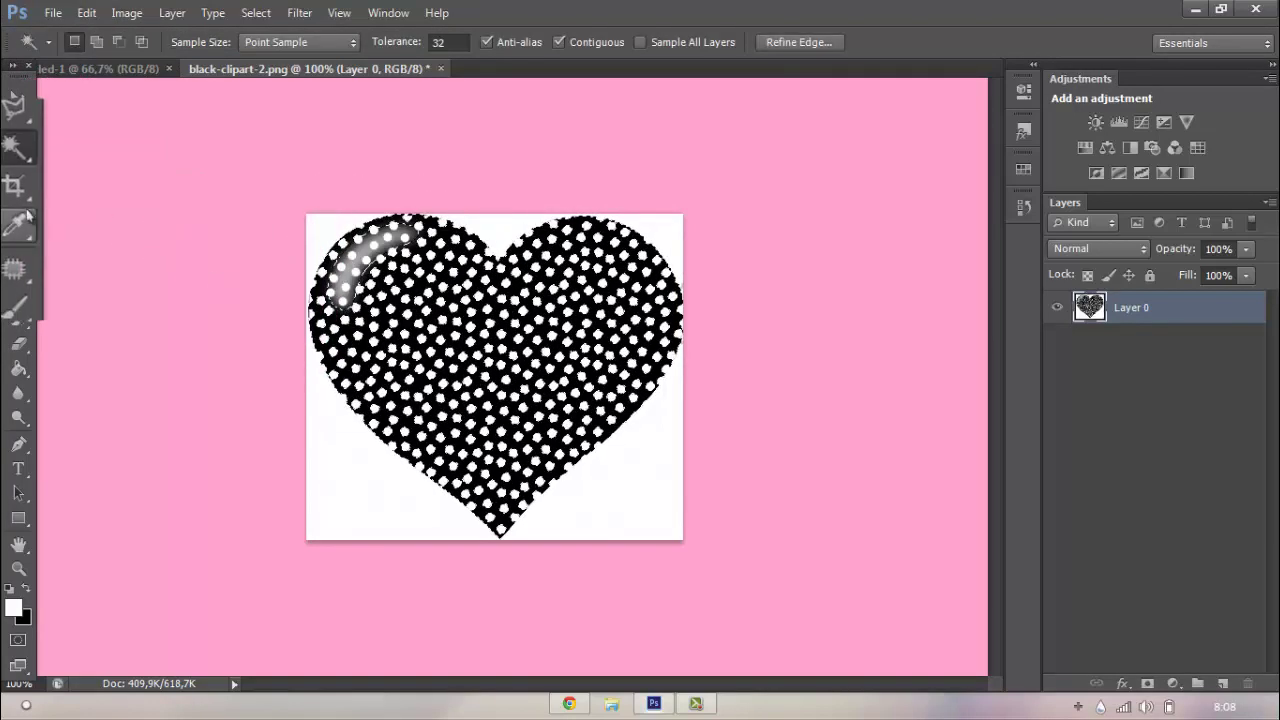
click(18, 170)
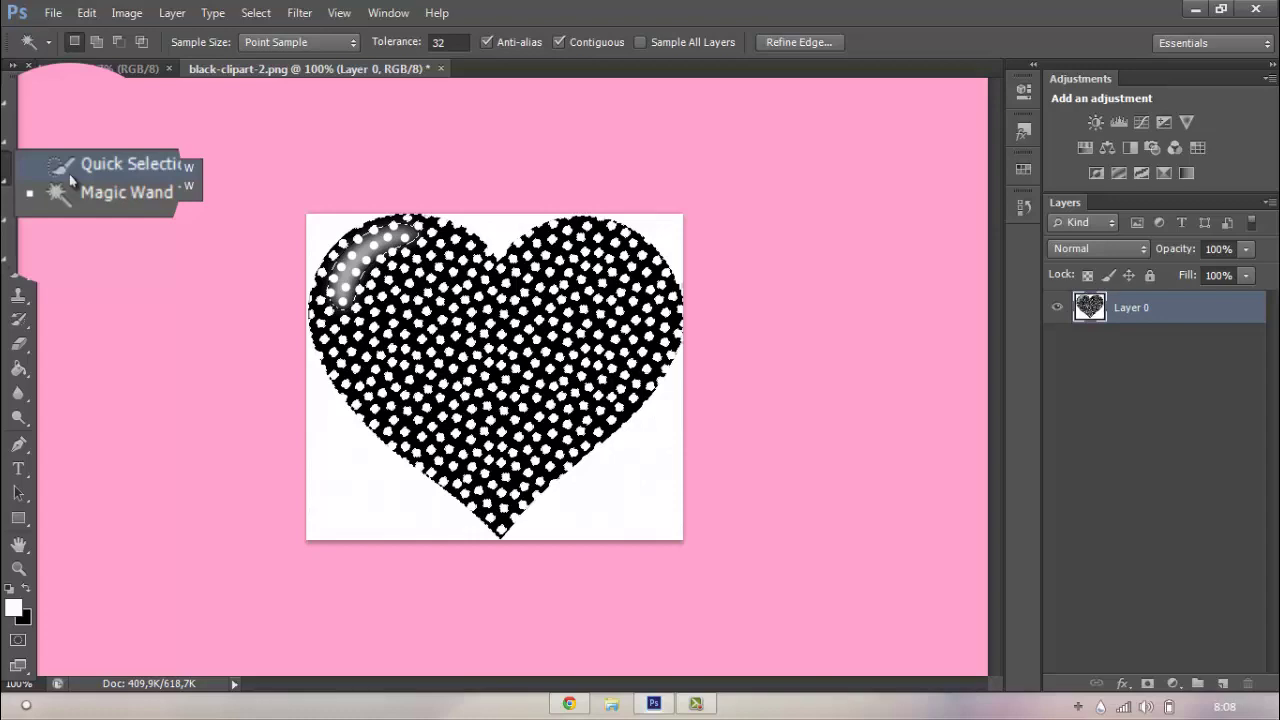
click(143, 176)
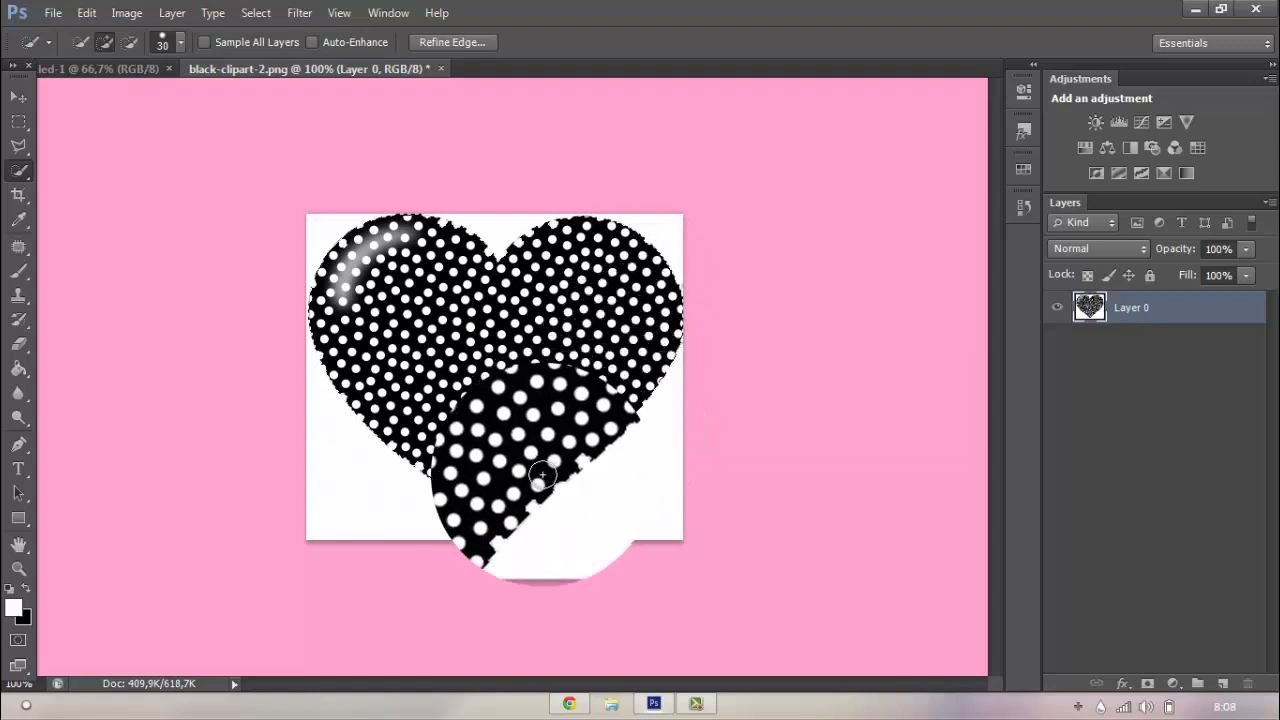
drag(541, 474, 559, 454)
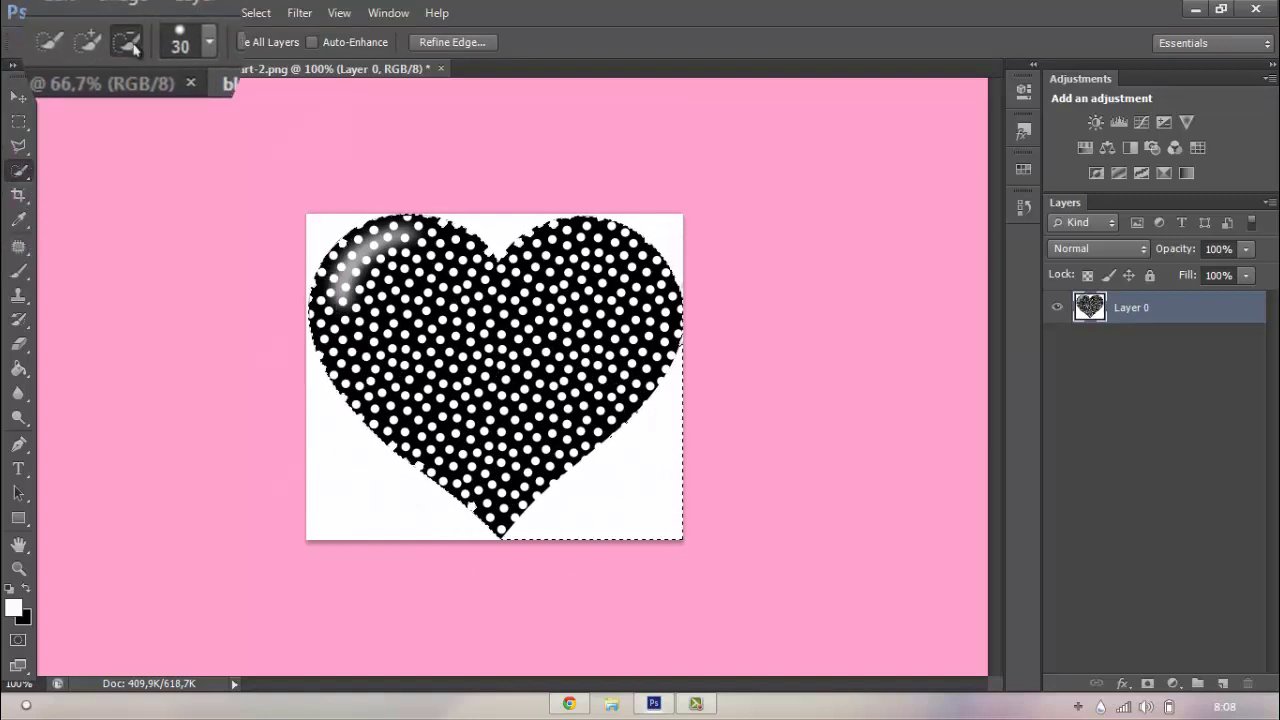
drag(688, 415, 661, 431)
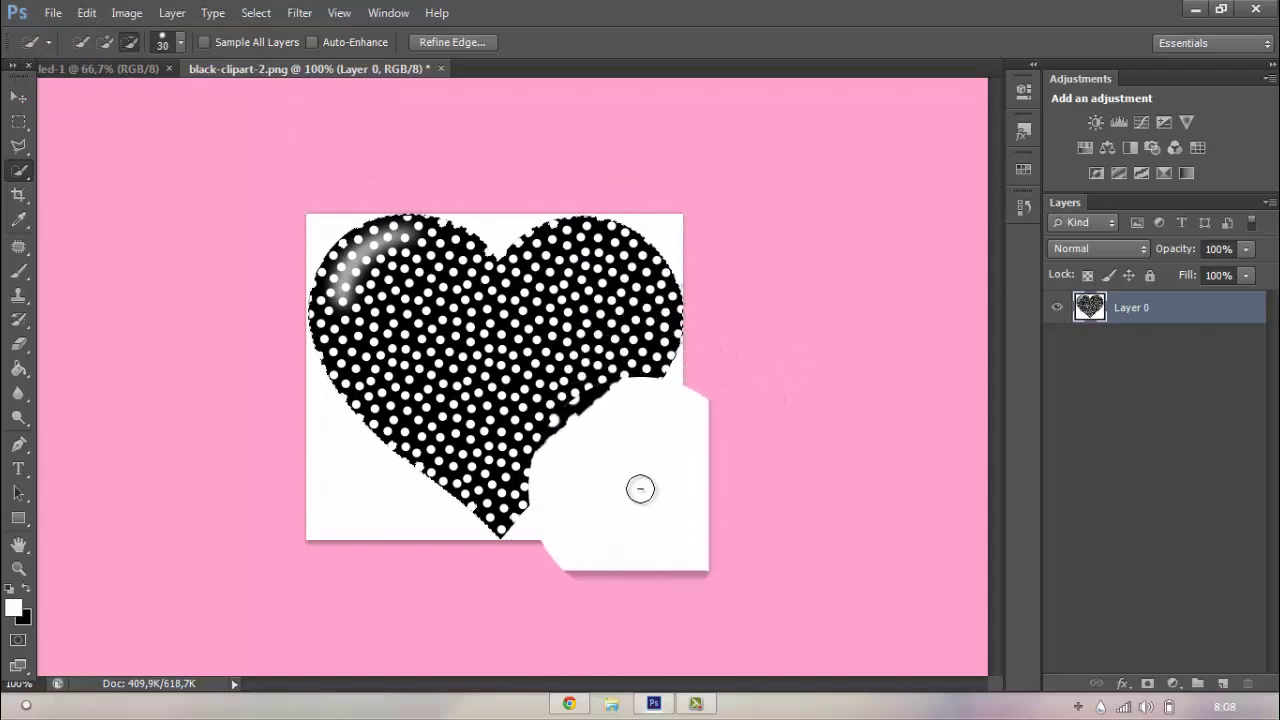
Define the selected heart as a new brush preset.
click(18, 92)
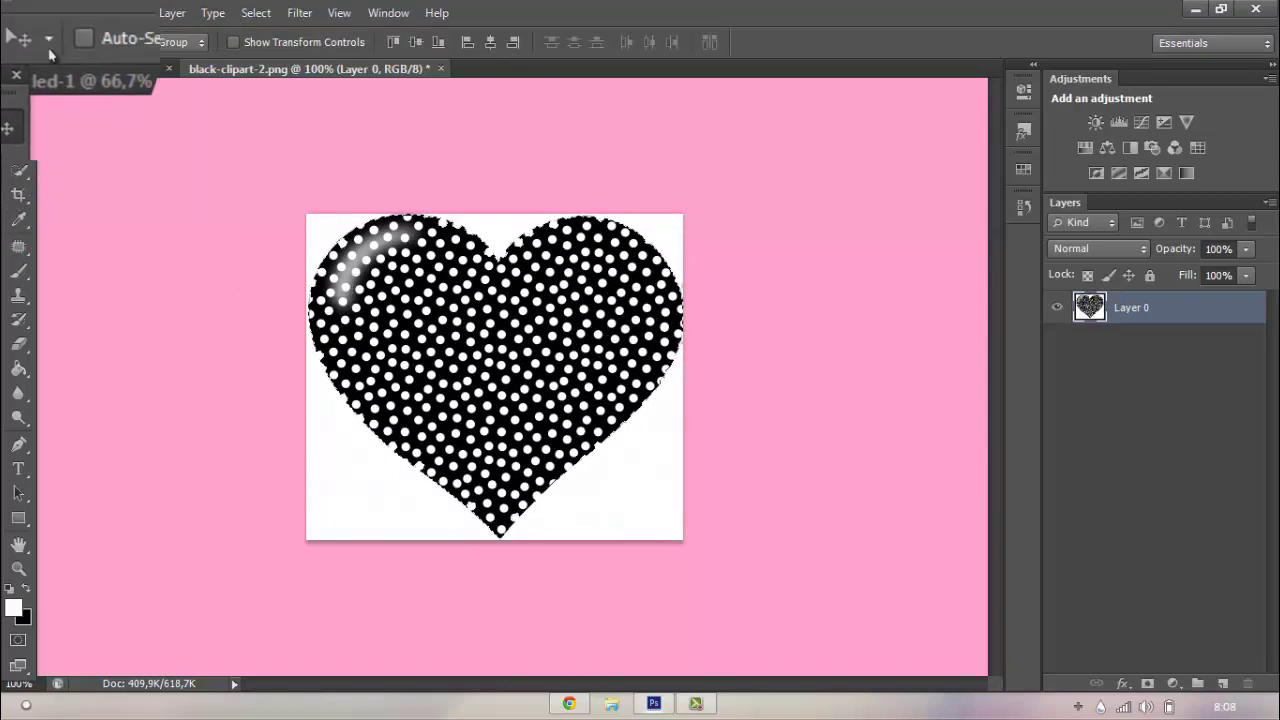
click(84, 13)
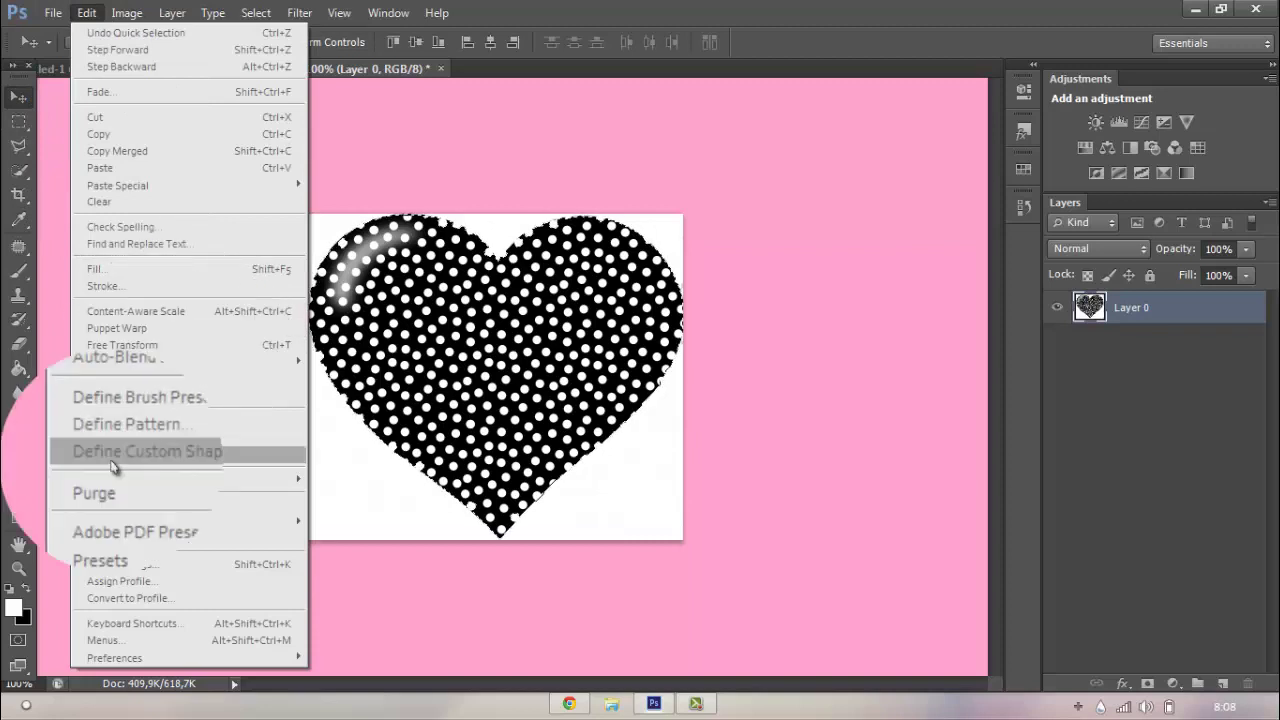
click(128, 422)
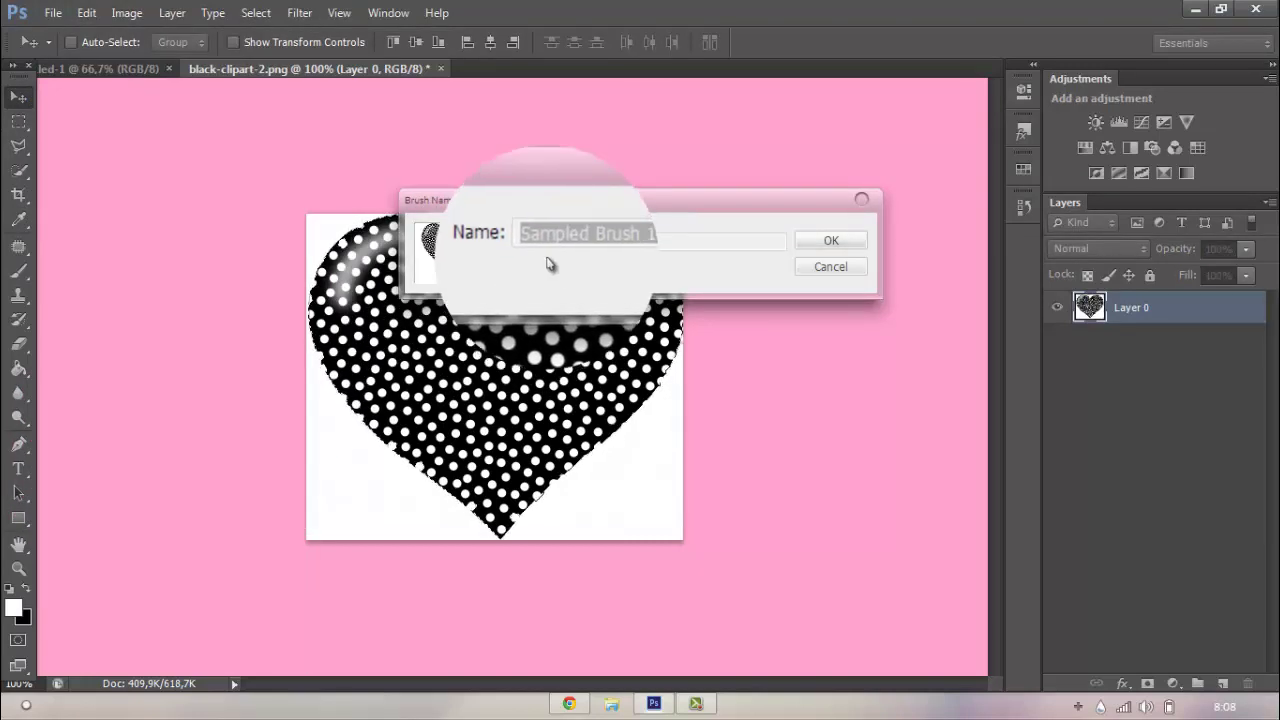
key(Return)
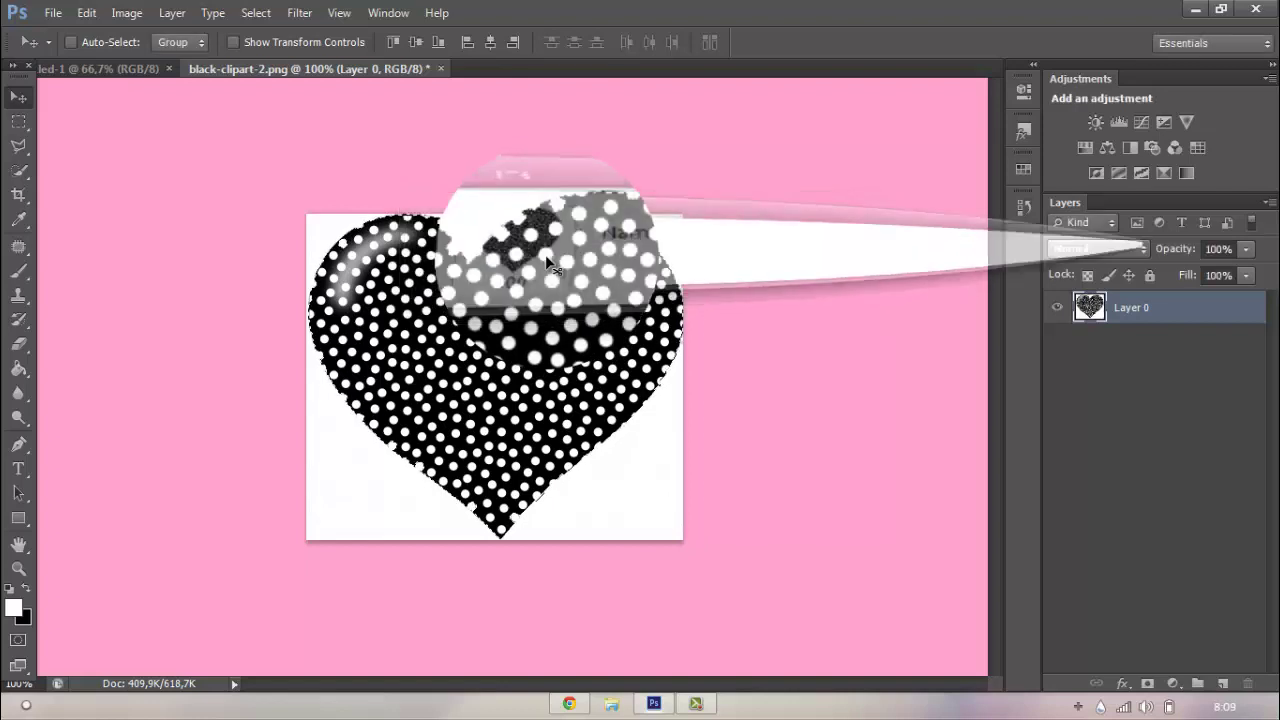
On the Untitled-1 canvas, choose the 400 px heart brush.
click(52, 70)
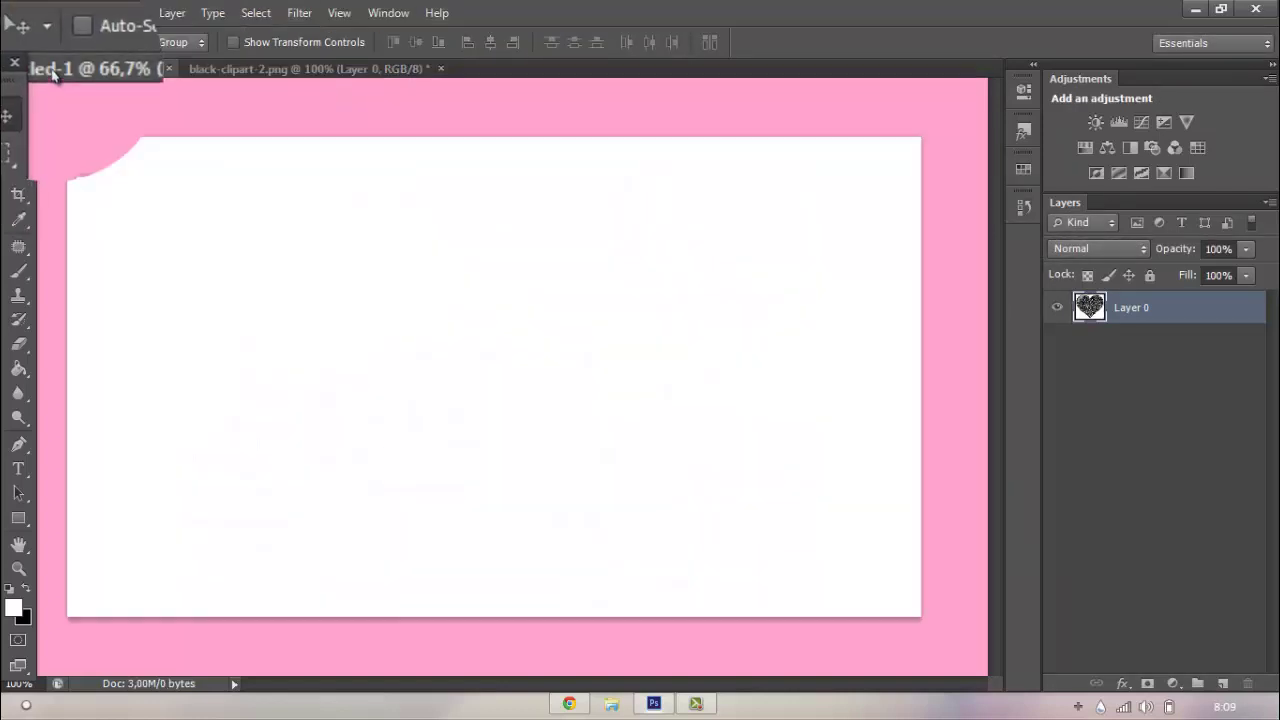
click(25, 278)
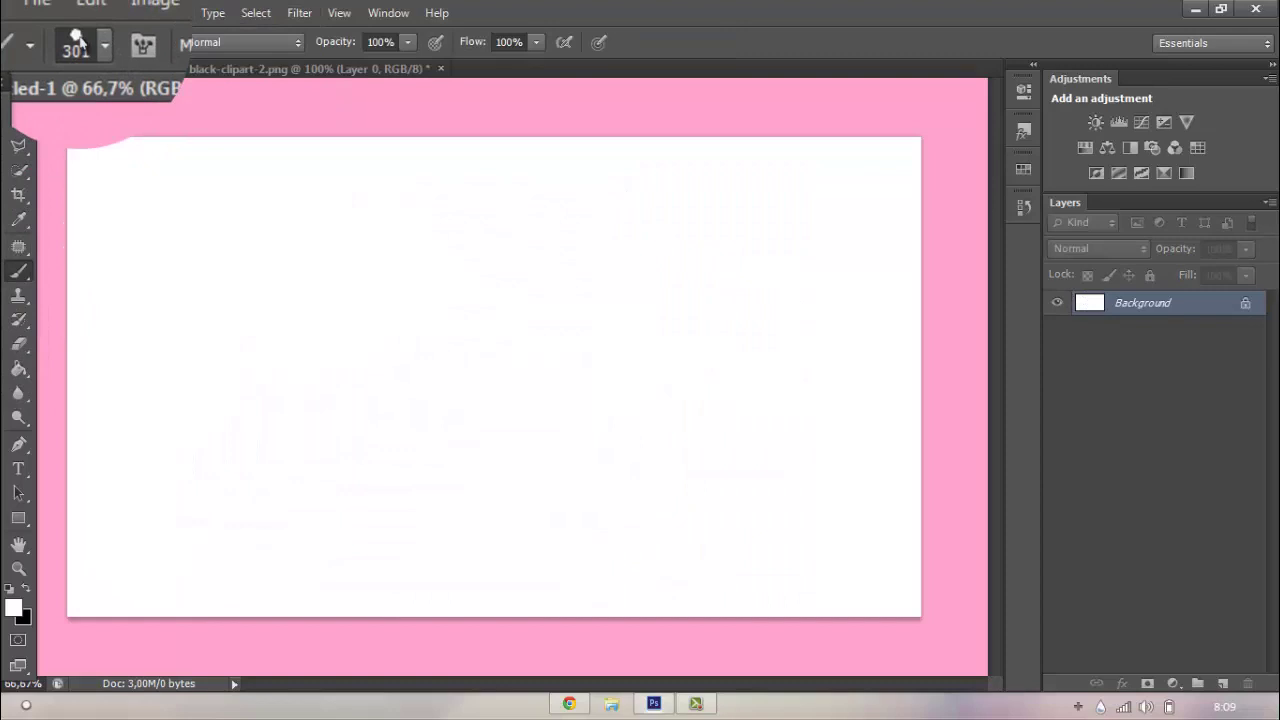
click(95, 42)
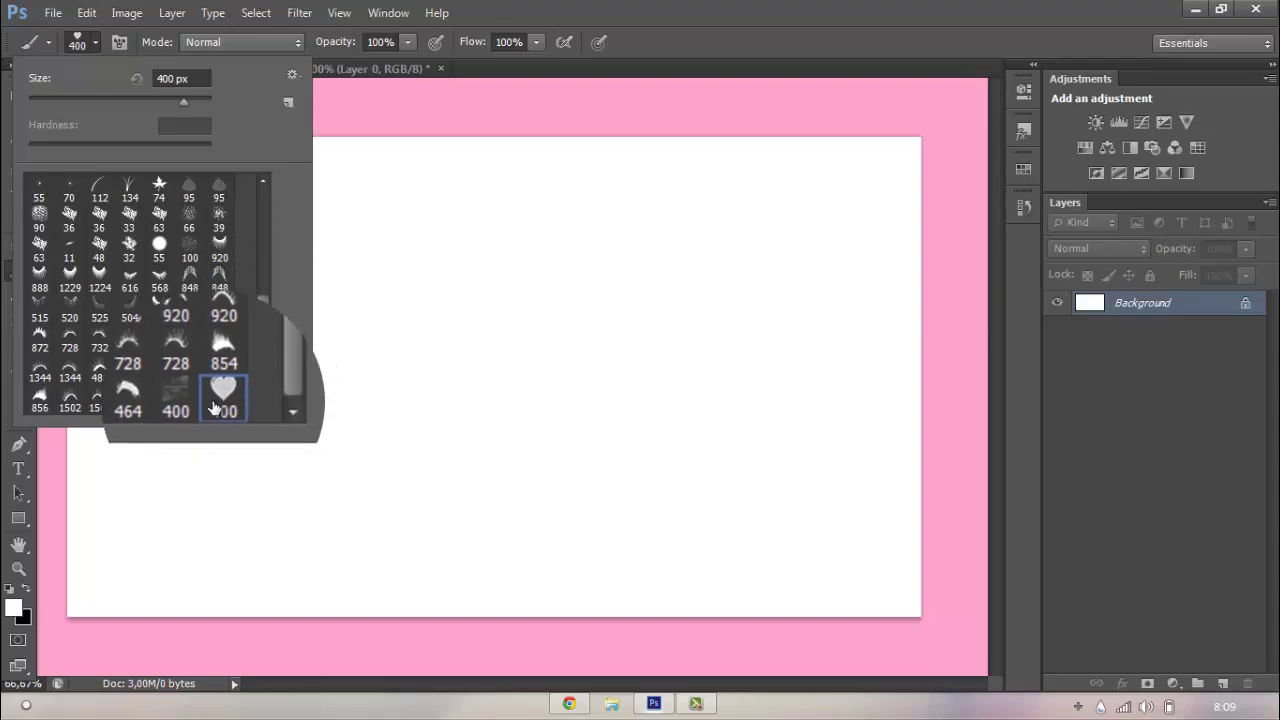
click(555, 220)
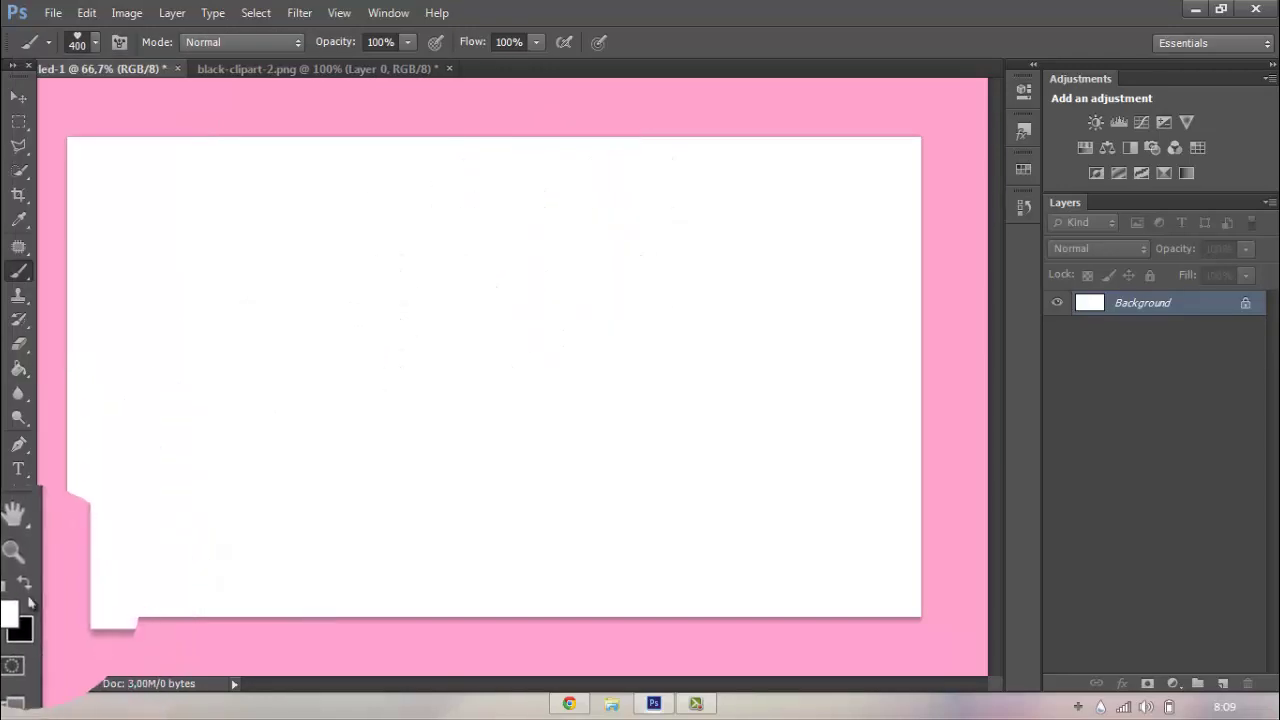
Stamp hearts at the top right, left centre, lower right and top left, then take the Move tool.
click(673, 252)
click(365, 363)
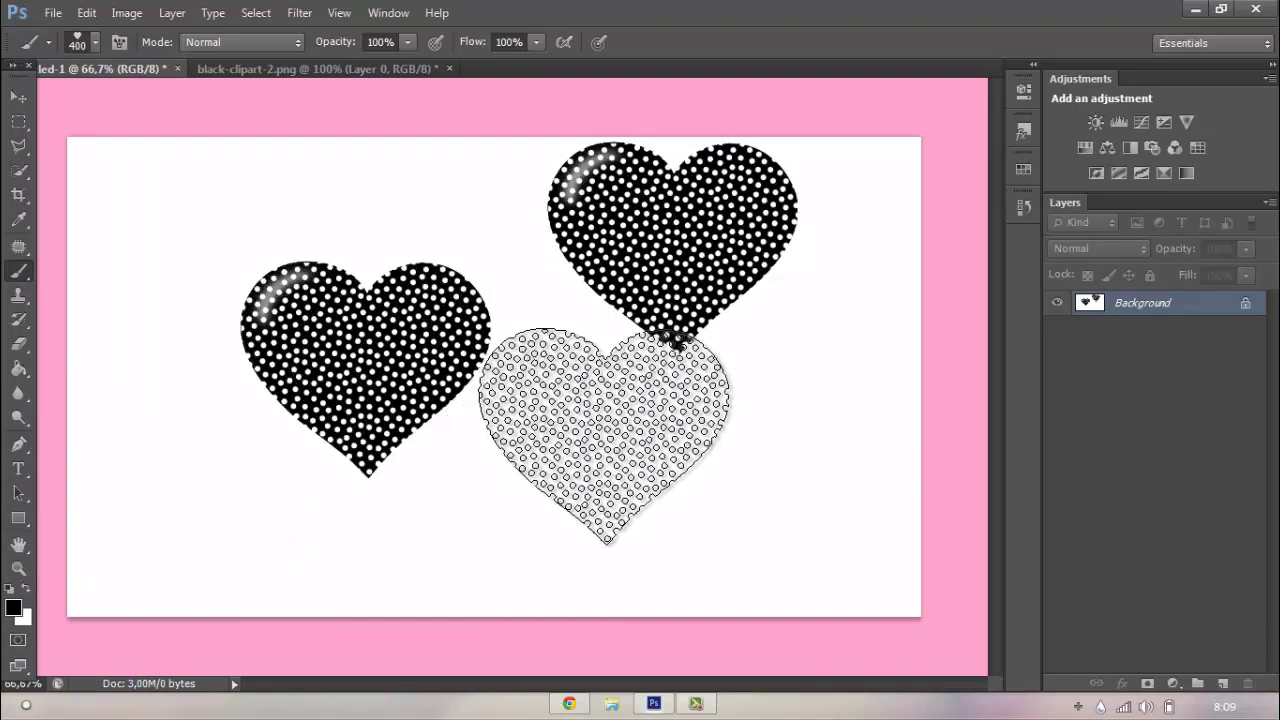
click(621, 448)
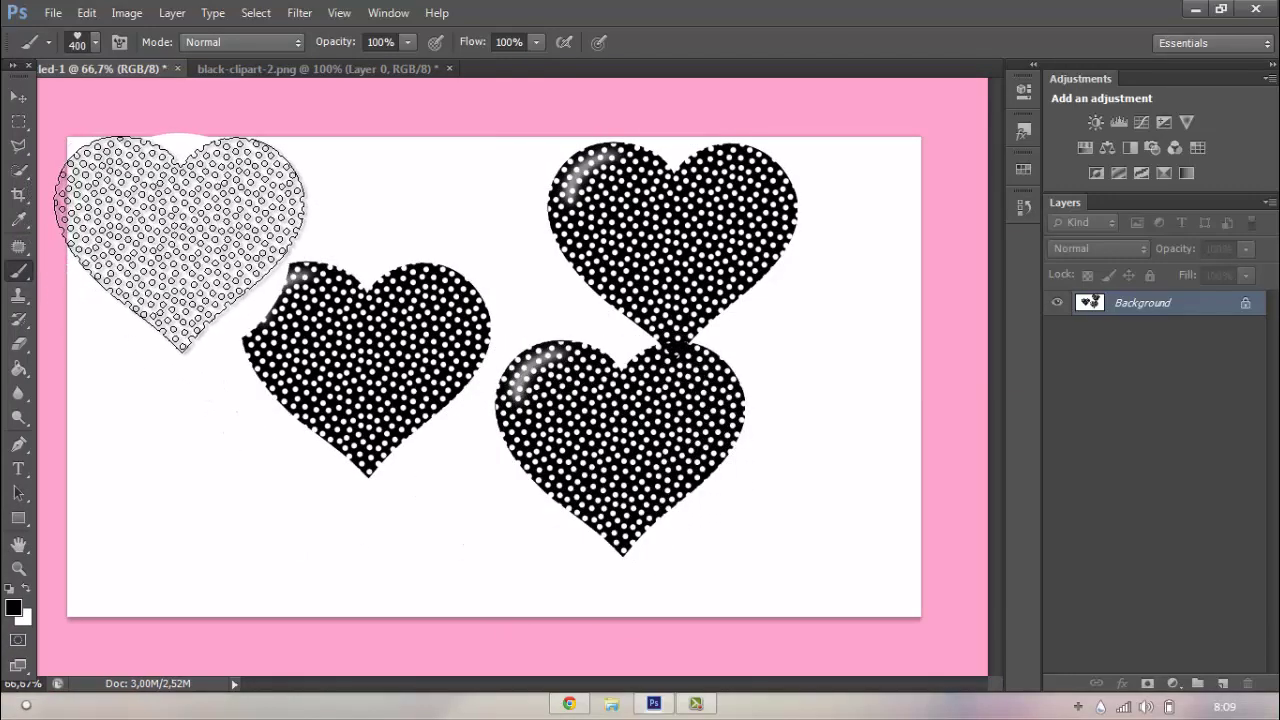
click(178, 244)
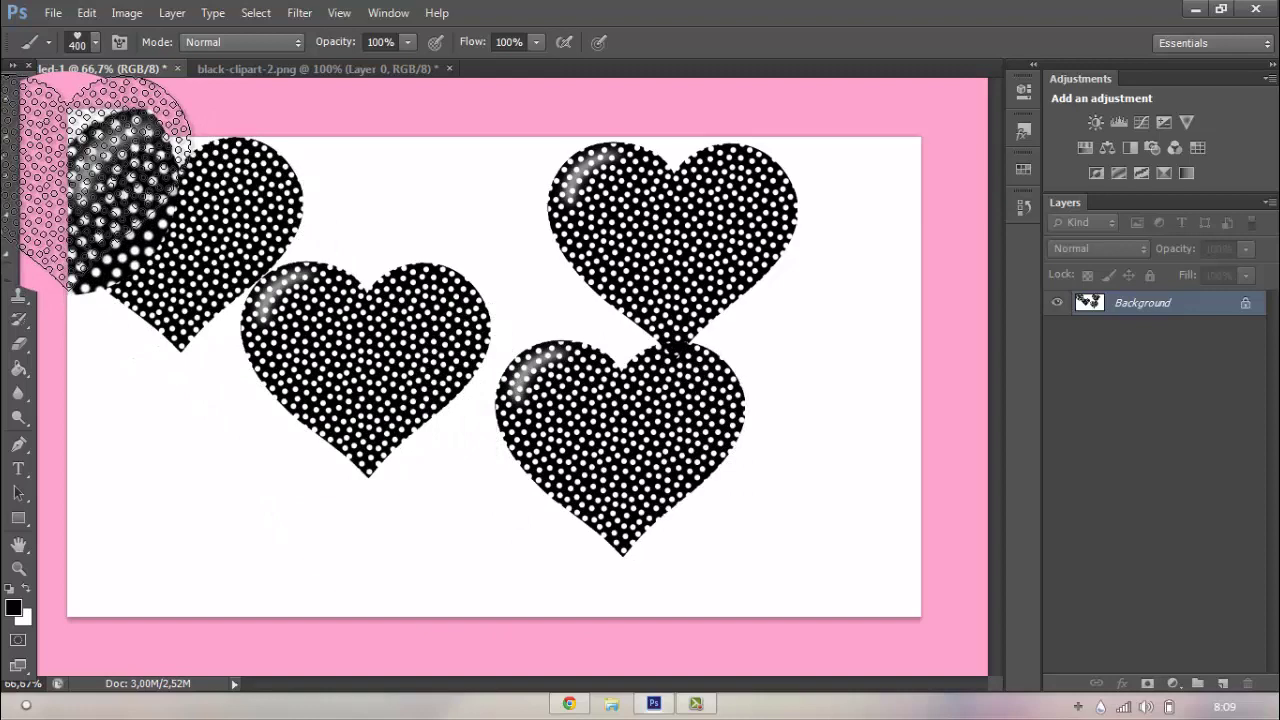
click(19, 97)
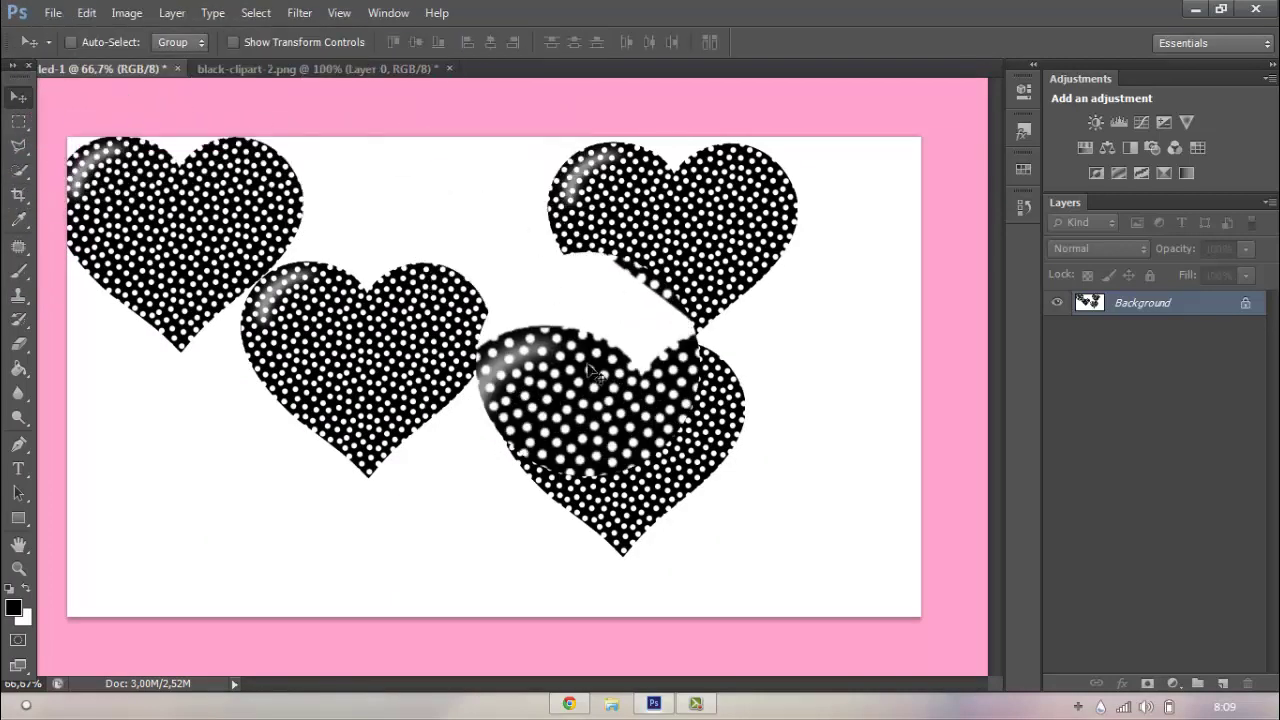
Minimise Photoshop and Chrome, then restore the screen recorder.
click(654, 704)
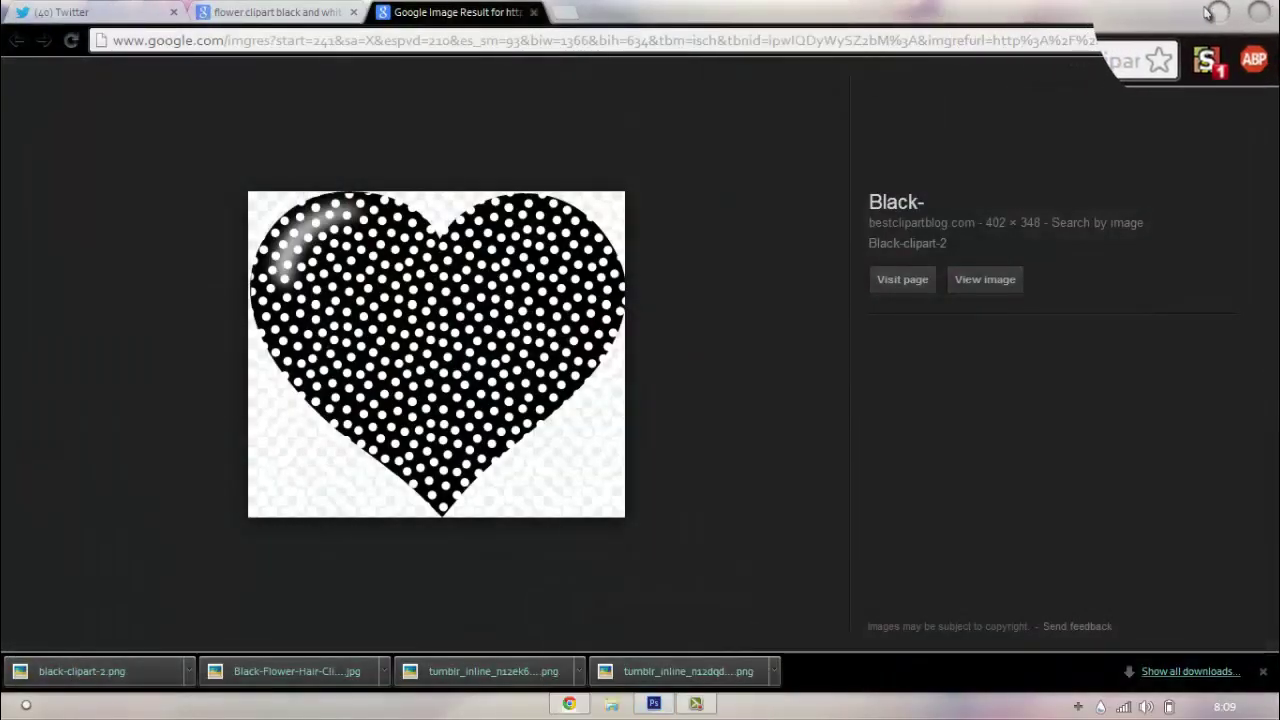
click(1210, 12)
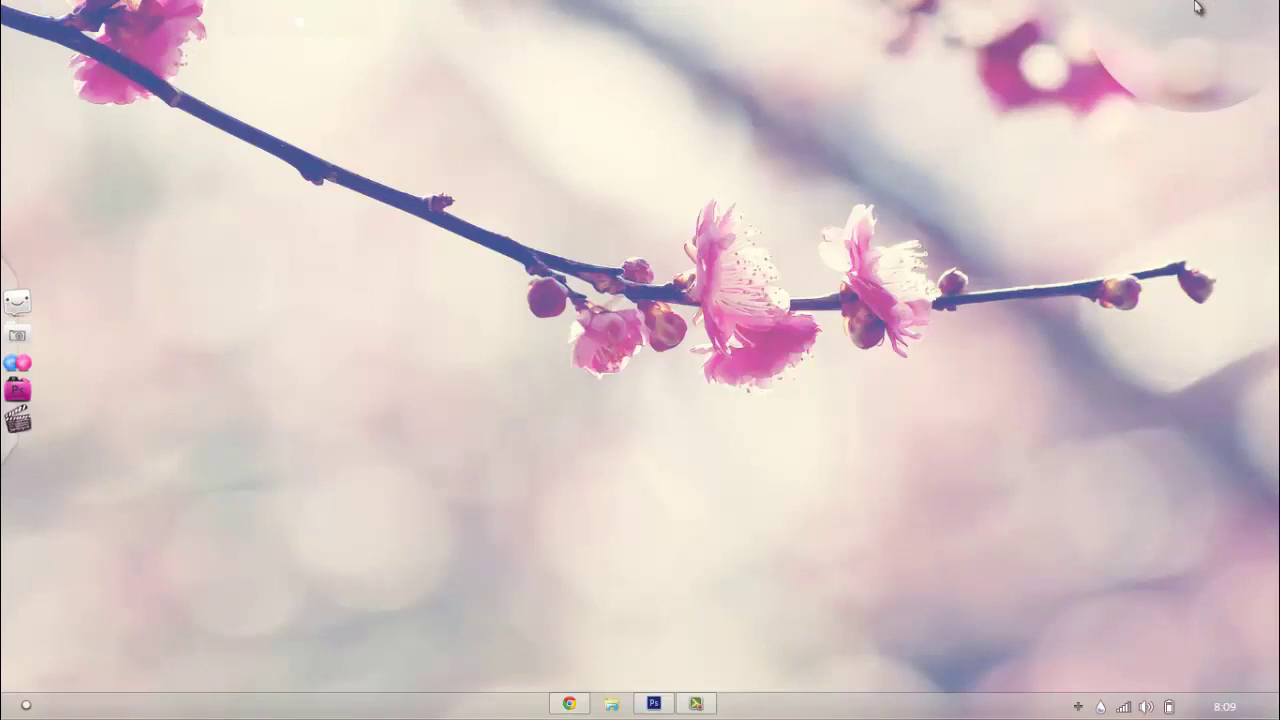
click(696, 704)
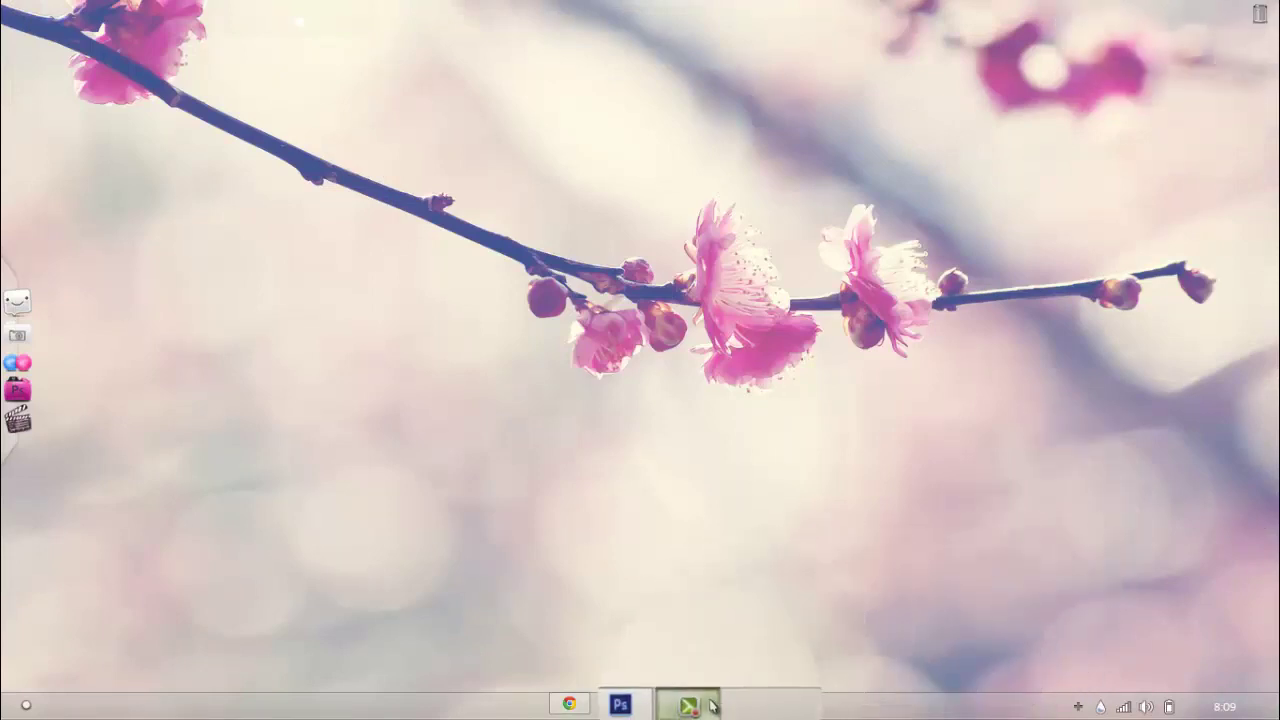